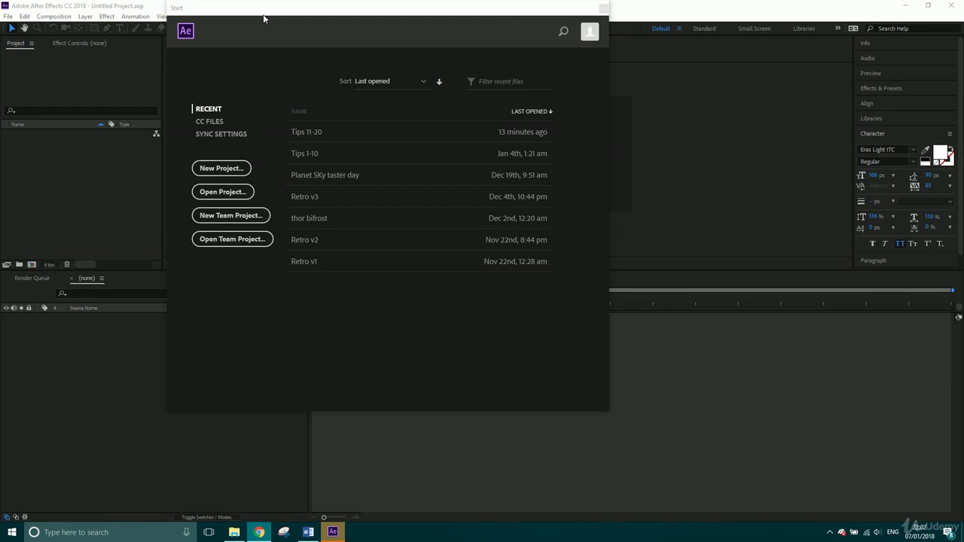
Move aside and close the Start screen, then expand the Edit > Preferences submenu
{"action": "left_click_drag", "start_coordinate": [263, 9], "coordinate": [383, 45]}
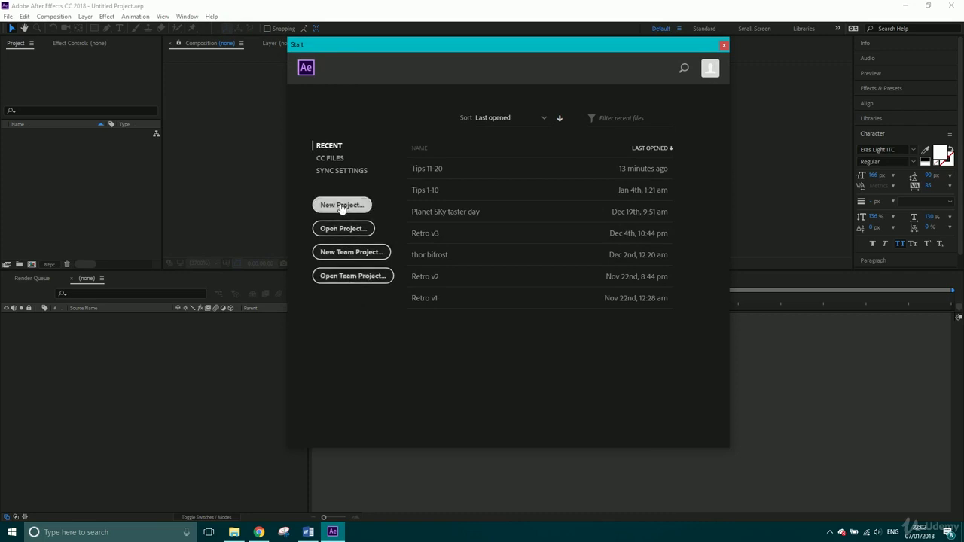
{"action": "left_click", "coordinate": [723, 46]}
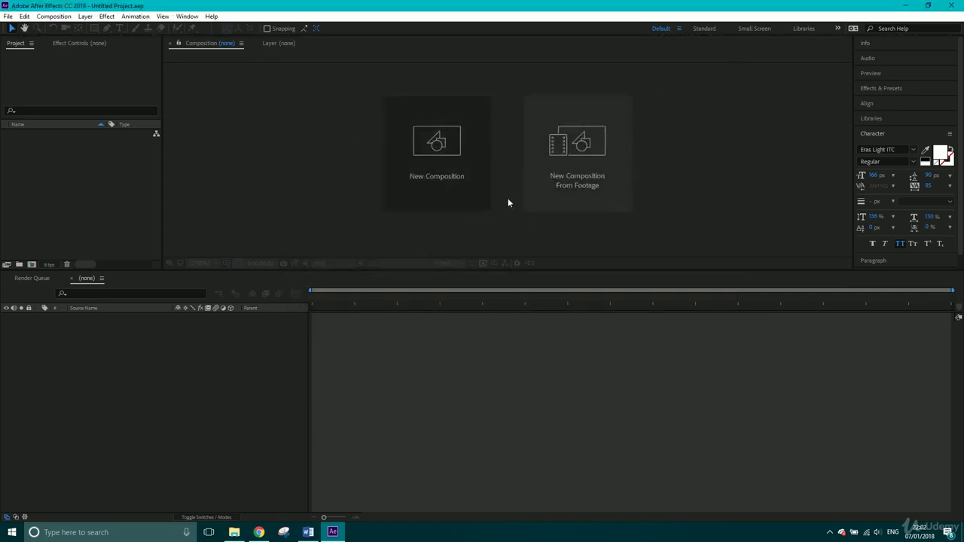
{"action": "left_click", "coordinate": [25, 17]}
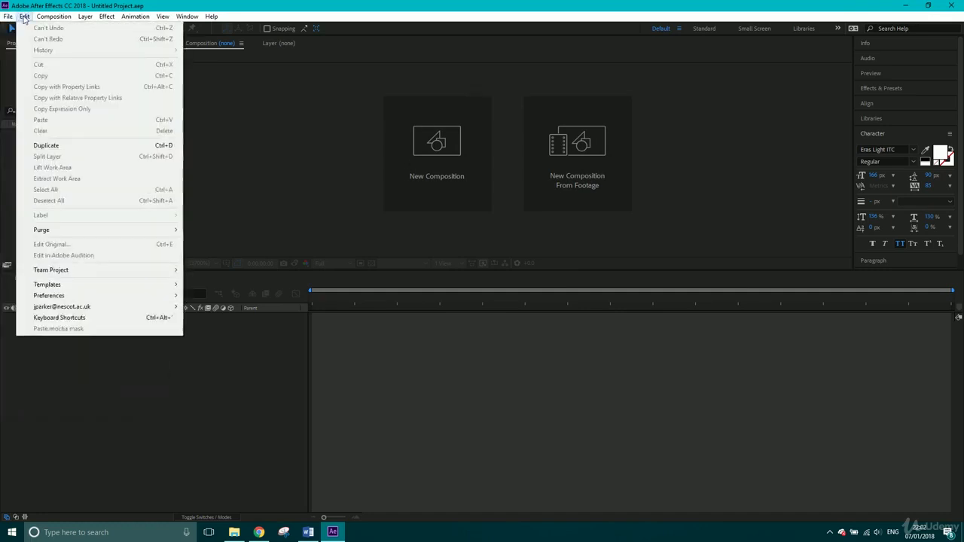
{"action": "mouse_move", "coordinate": [75, 297]}
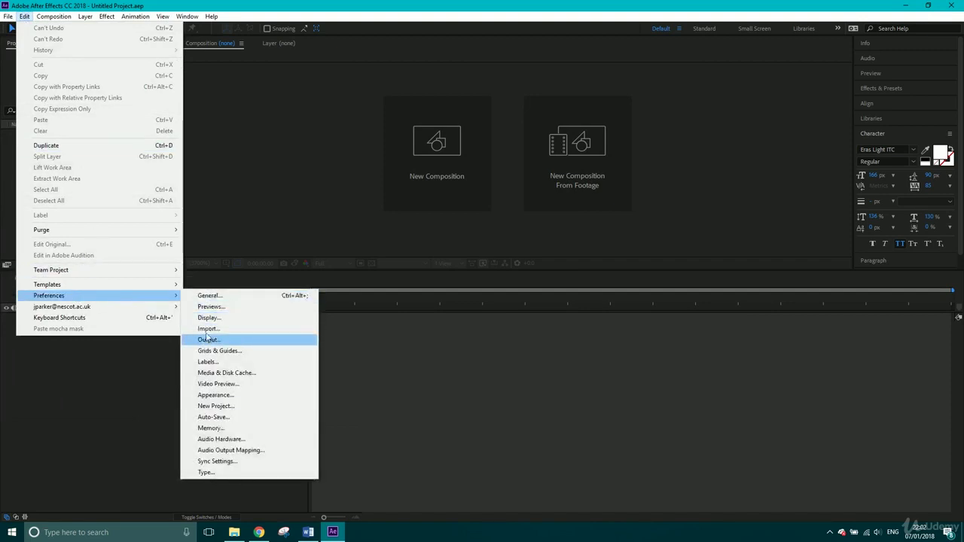
Open General preferences, centre the dialog, and step through the Display and Previews pages
{"action": "left_click", "coordinate": [209, 296]}
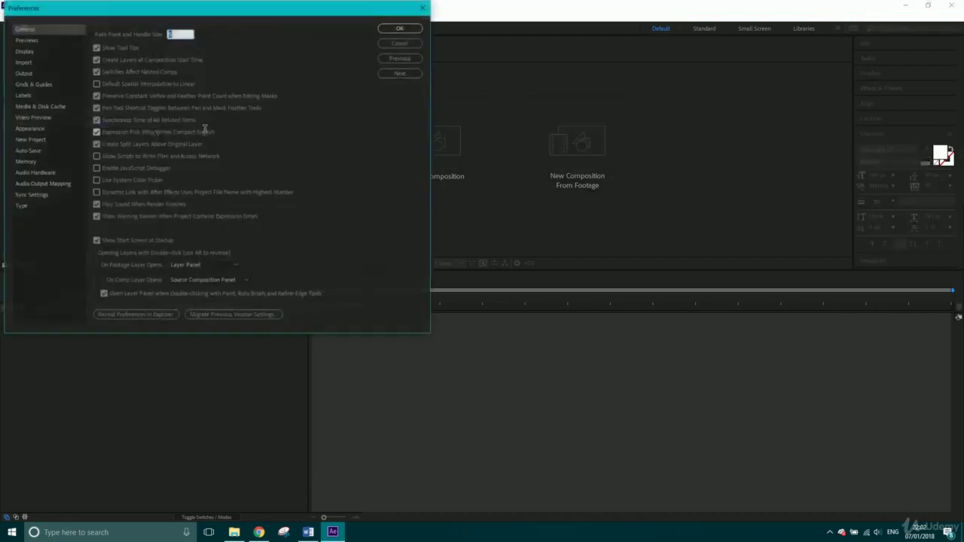
{"action": "left_click_drag", "start_coordinate": [130, 10], "coordinate": [440, 56]}
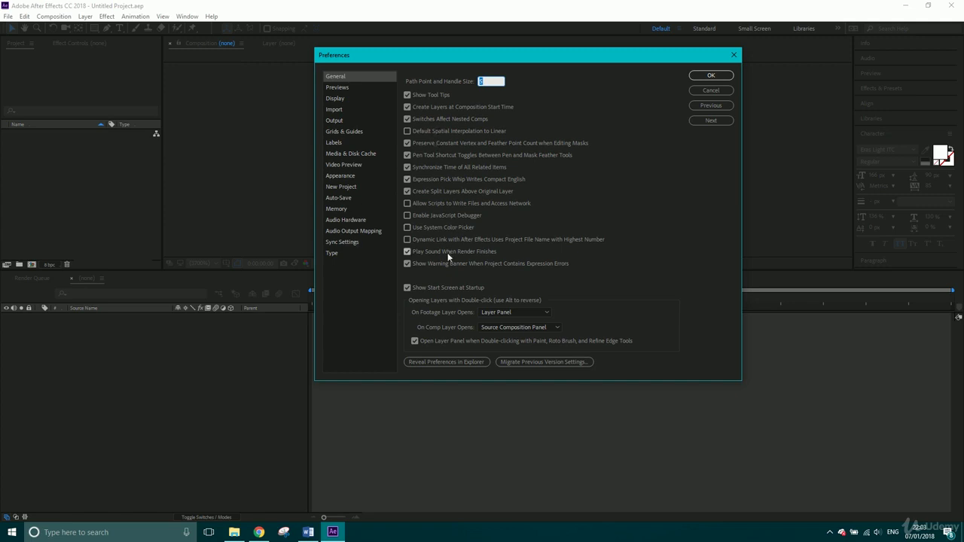
{"action": "key", "text": "alt+Tab"}
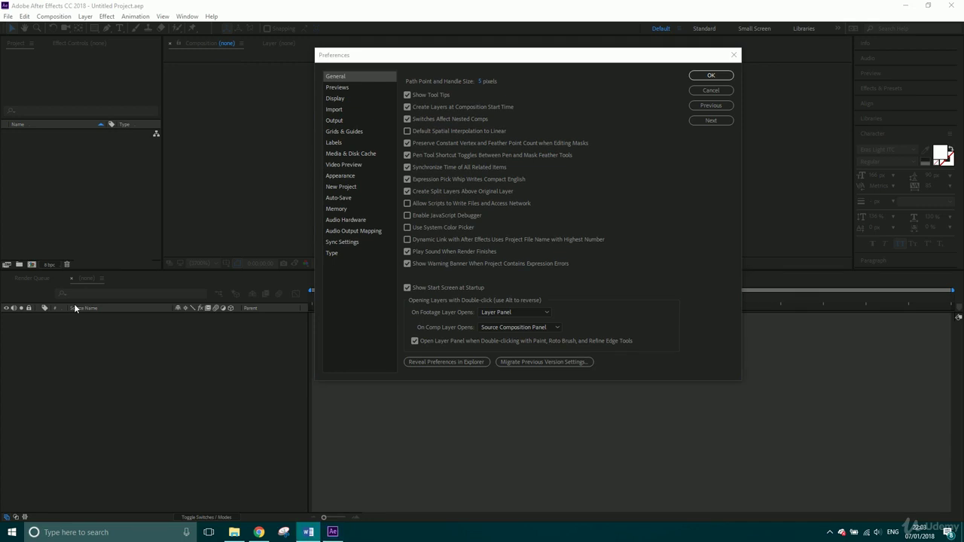
{"action": "left_click", "coordinate": [339, 97]}
{"action": "left_click", "coordinate": [340, 98]}
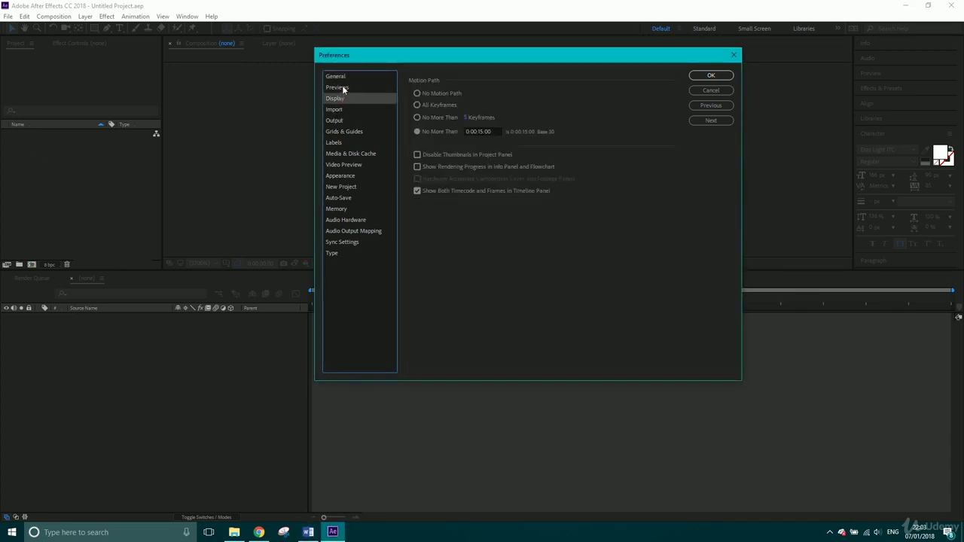
{"action": "left_click", "coordinate": [343, 89]}
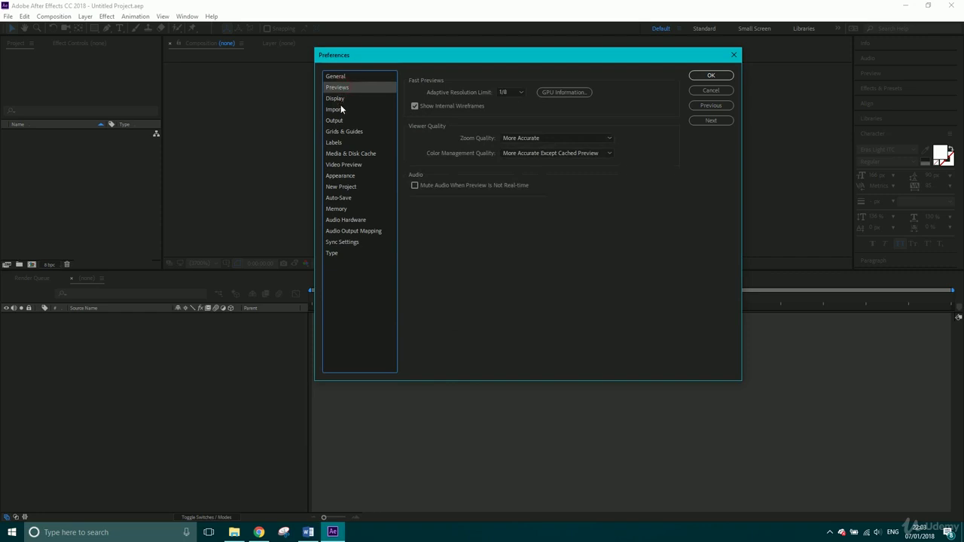
On the Import page, change Sequence Footage from 30 to 25 frames per second
{"action": "left_click", "coordinate": [341, 111]}
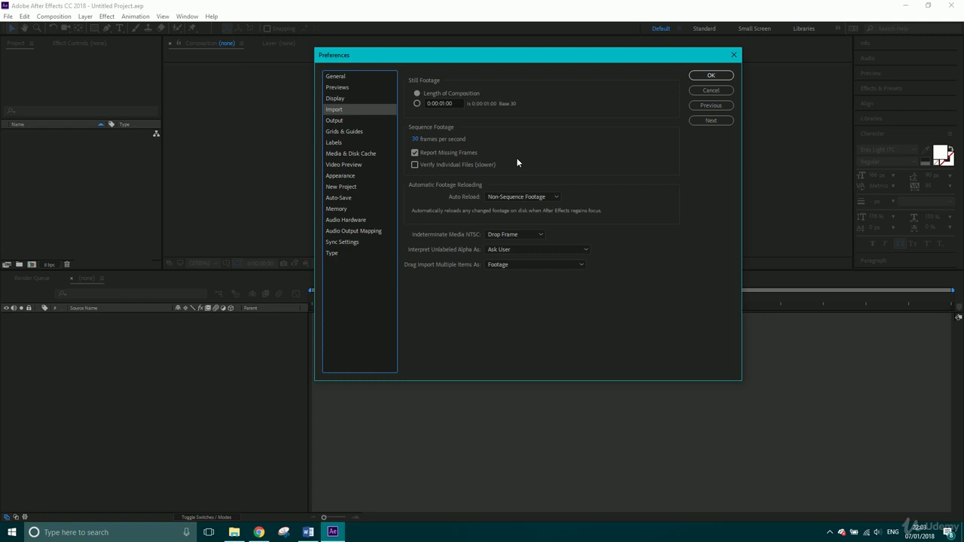
{"action": "left_click", "coordinate": [415, 140]}
{"action": "left_click", "coordinate": [416, 139]}
{"action": "type", "text": "25"}
{"action": "key", "text": "Return"}
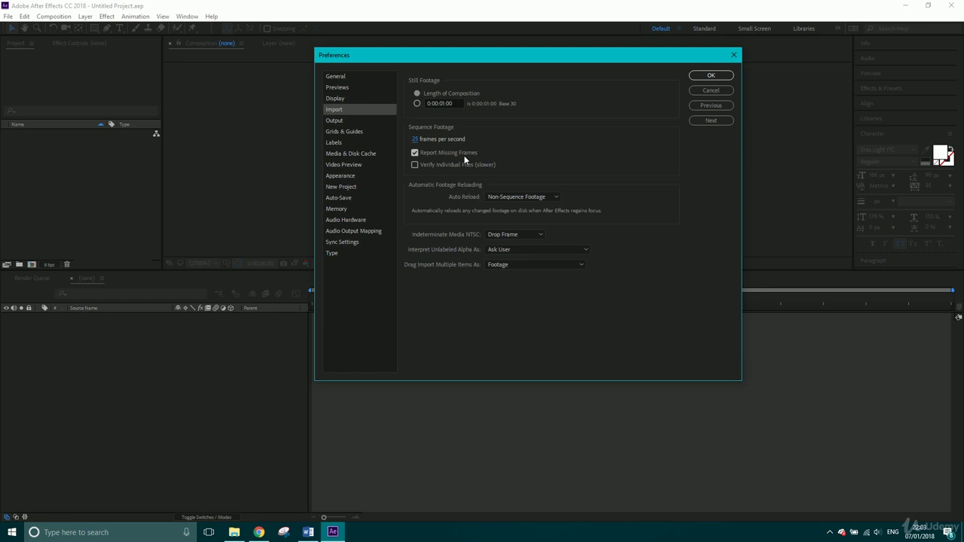
{"action": "left_click", "coordinate": [418, 141]}
On the Labels page, brighten the Red label colour to F14141
{"action": "left_click", "coordinate": [339, 120]}
{"action": "left_click", "coordinate": [344, 131]}
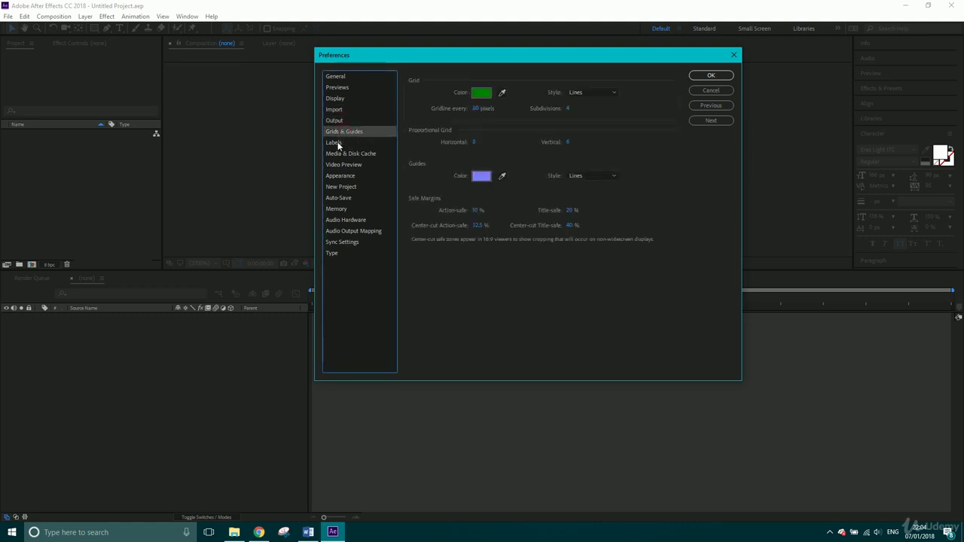
{"action": "left_click", "coordinate": [338, 143]}
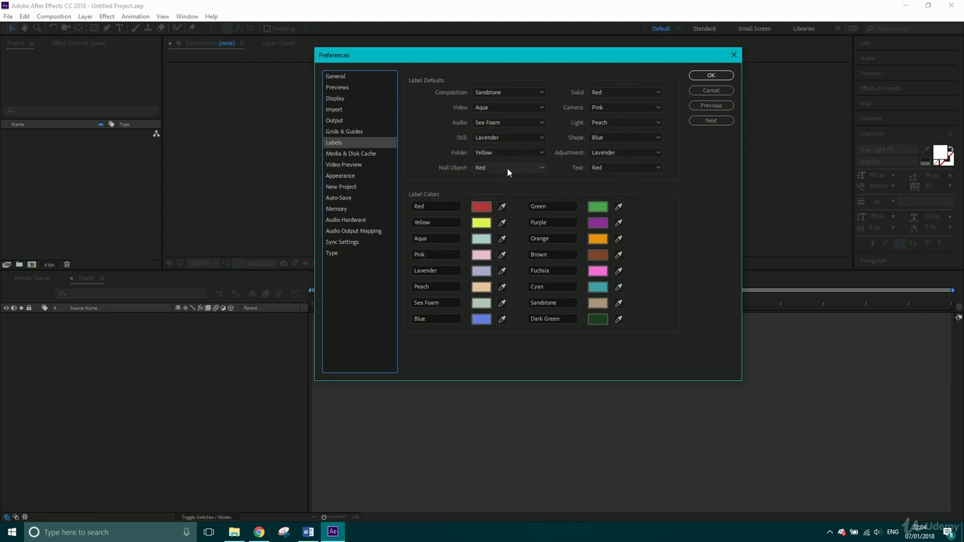
{"action": "left_click", "coordinate": [480, 208]}
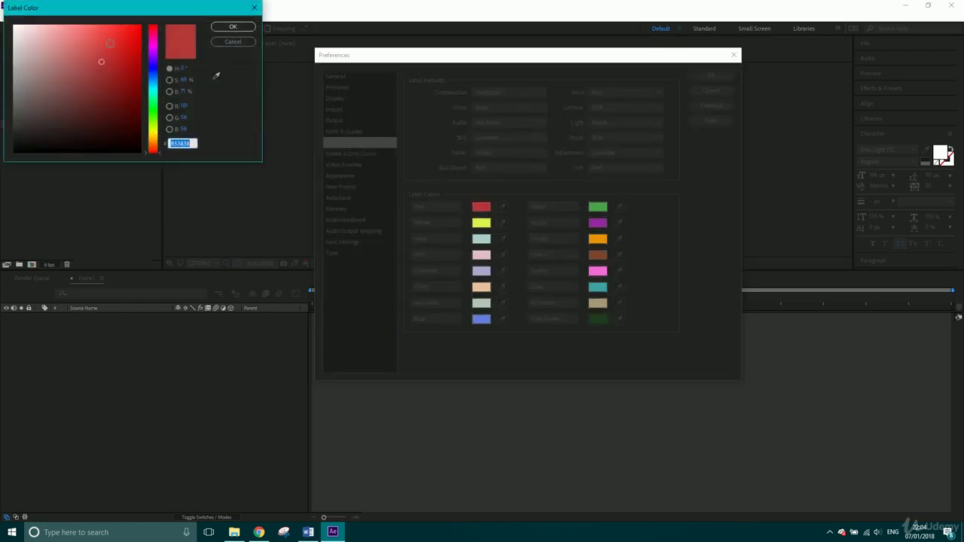
{"action": "mouse_move", "coordinate": [108, 44]}
{"action": "left_mouse_down"}
{"action": "mouse_move", "coordinate": [104, 71]}
{"action": "mouse_move", "coordinate": [113, 93]}
{"action": "mouse_move", "coordinate": [125, 32]}
{"action": "mouse_move", "coordinate": [86, 32]}
{"action": "left_mouse_up"}
{"action": "left_click", "coordinate": [233, 26]}
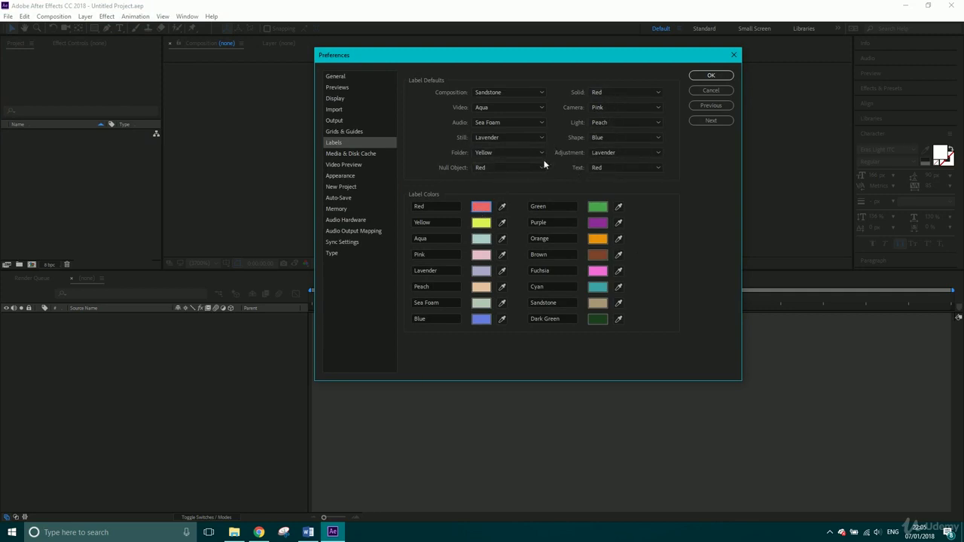
Make Aqua the Solid label default and turn the Aqua colour a more saturated teal
{"action": "left_click", "coordinate": [603, 92]}
{"action": "left_click", "coordinate": [621, 134]}
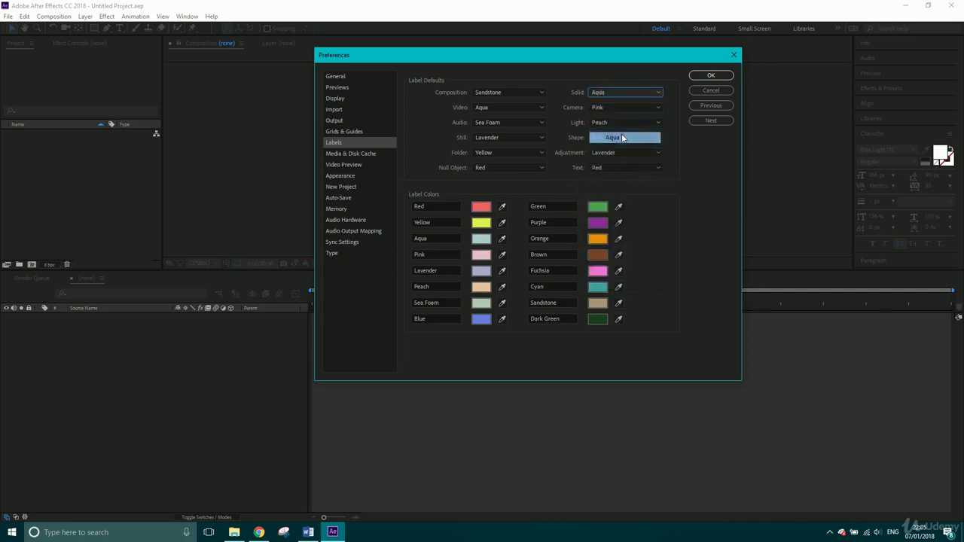
{"action": "left_click", "coordinate": [481, 239]}
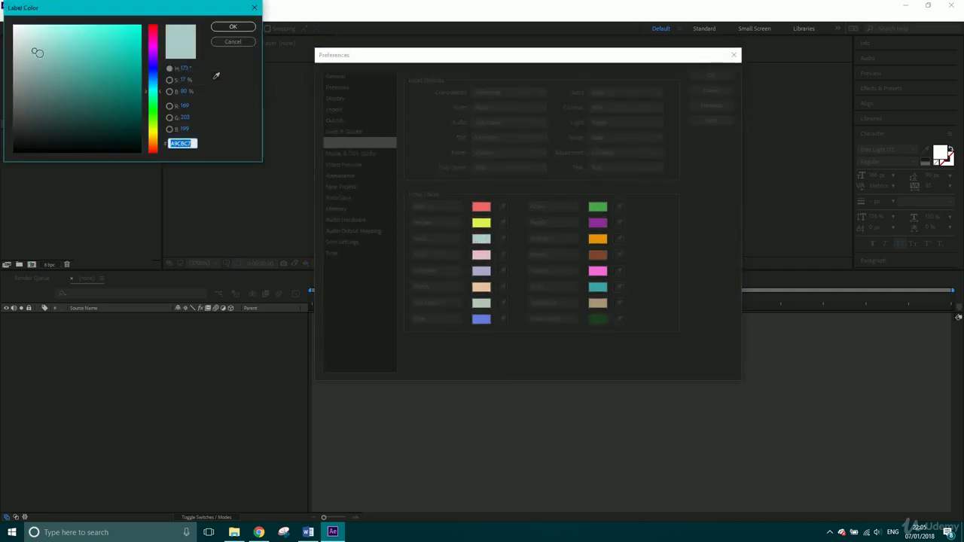
{"action": "left_click_drag", "start_coordinate": [35, 52], "coordinate": [69, 44]}
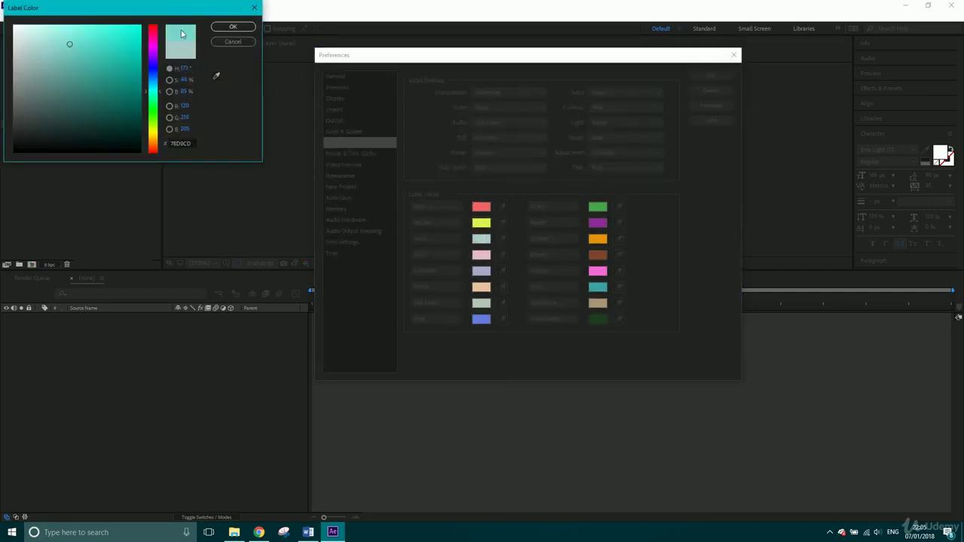
{"action": "left_click", "coordinate": [229, 28]}
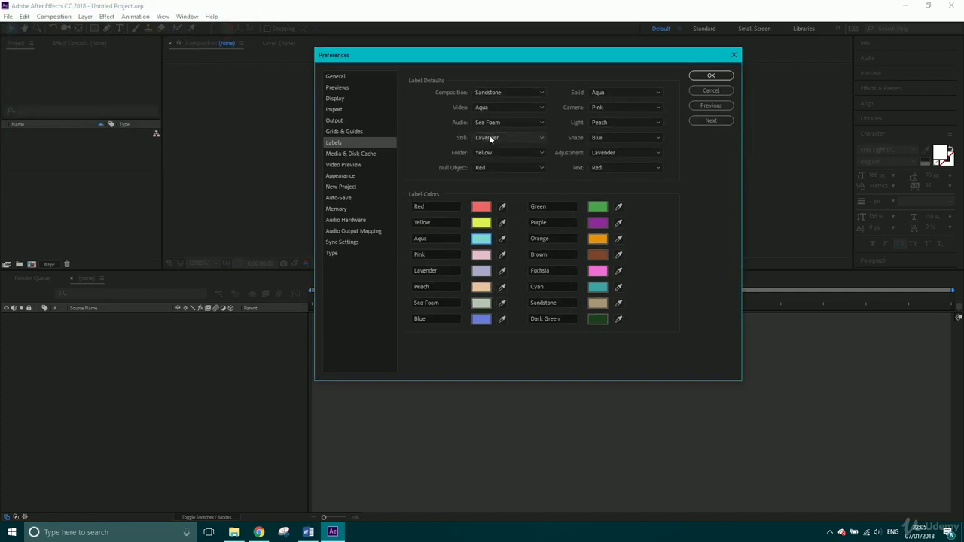
Change the Lavender label colour to a bluer, more vivid purple
{"action": "left_click", "coordinate": [480, 270]}
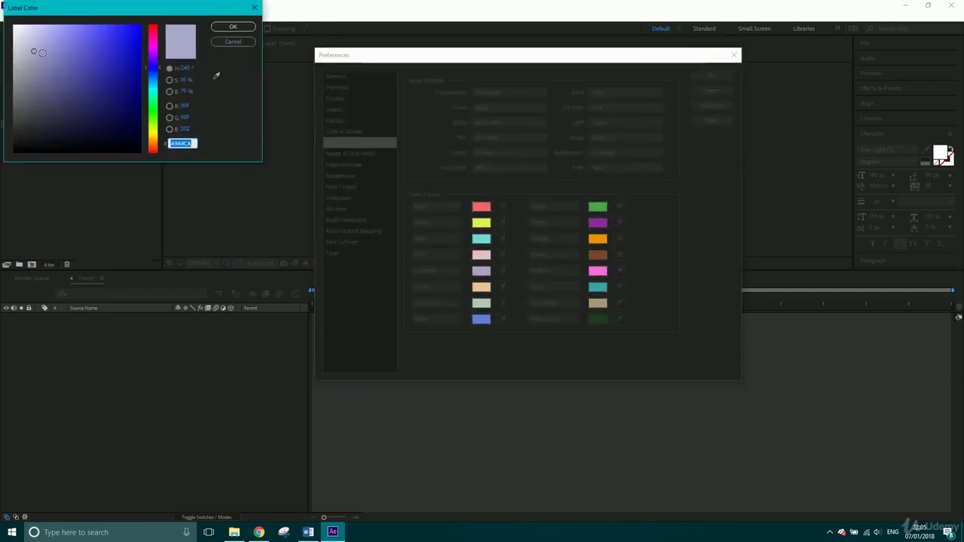
{"action": "left_click_drag", "start_coordinate": [37, 50], "coordinate": [67, 38]}
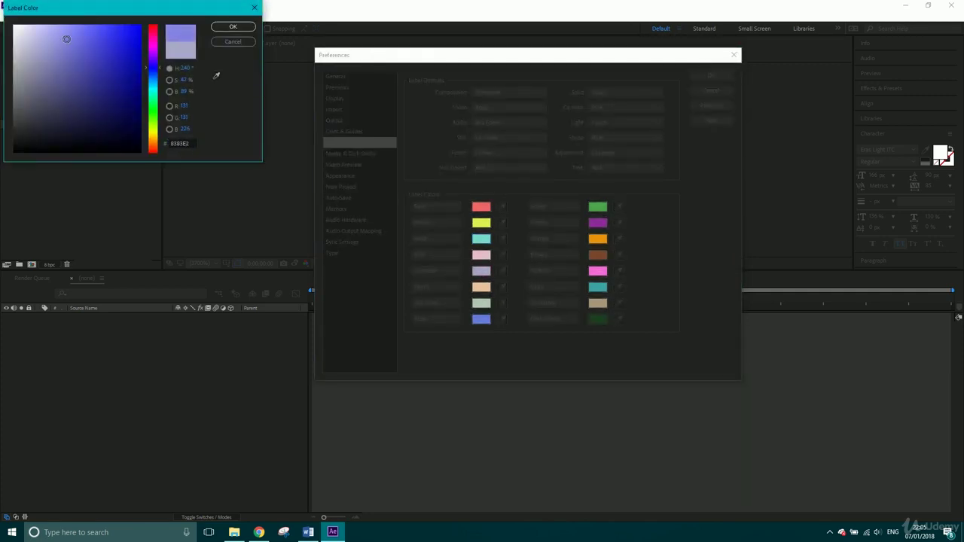
{"action": "left_click", "coordinate": [234, 27]}
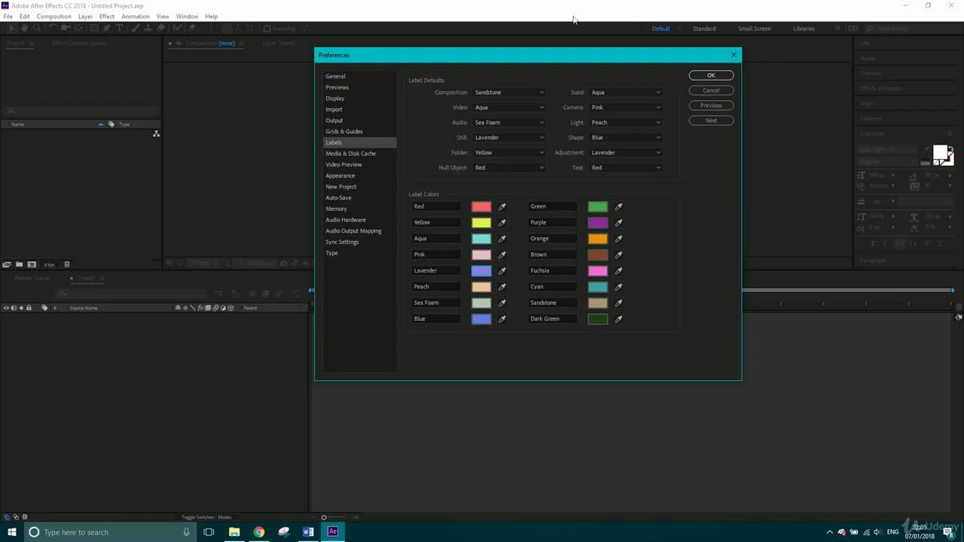
Set the Text label default to Yellow and change the Yellow label colour to black
{"action": "left_click", "coordinate": [614, 167]}
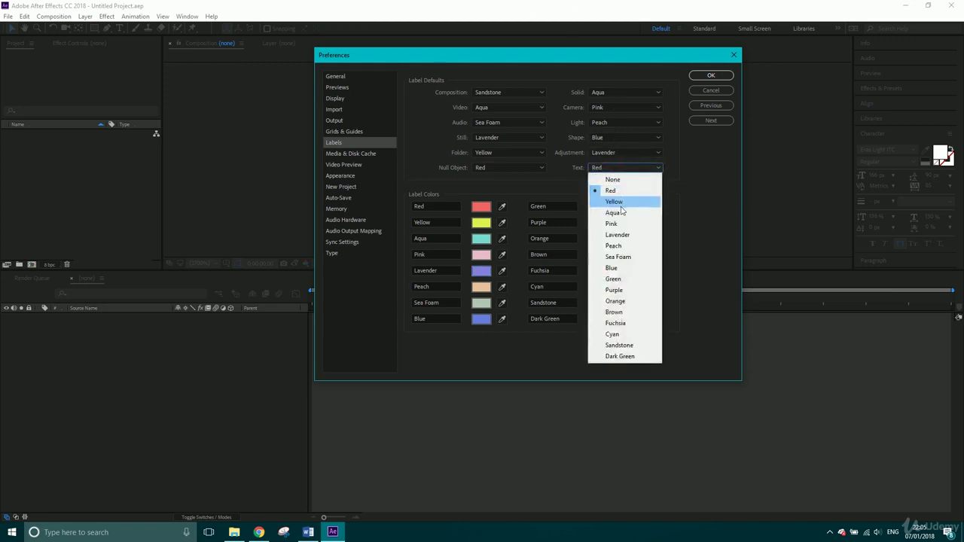
{"action": "left_click", "coordinate": [619, 202]}
{"action": "left_click", "coordinate": [485, 225]}
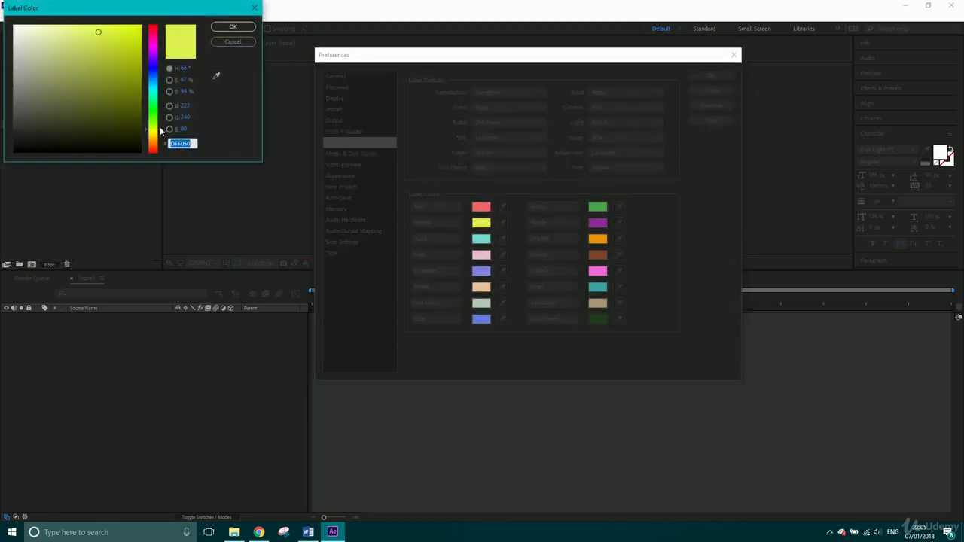
{"action": "mouse_move", "coordinate": [134, 48]}
{"action": "left_mouse_down"}
{"action": "mouse_move", "coordinate": [136, 34]}
{"action": "mouse_move", "coordinate": [113, 37]}
{"action": "mouse_move", "coordinate": [167, 113]}
{"action": "mouse_move", "coordinate": [93, 180]}
{"action": "left_mouse_up"}
{"action": "left_click", "coordinate": [232, 27]}
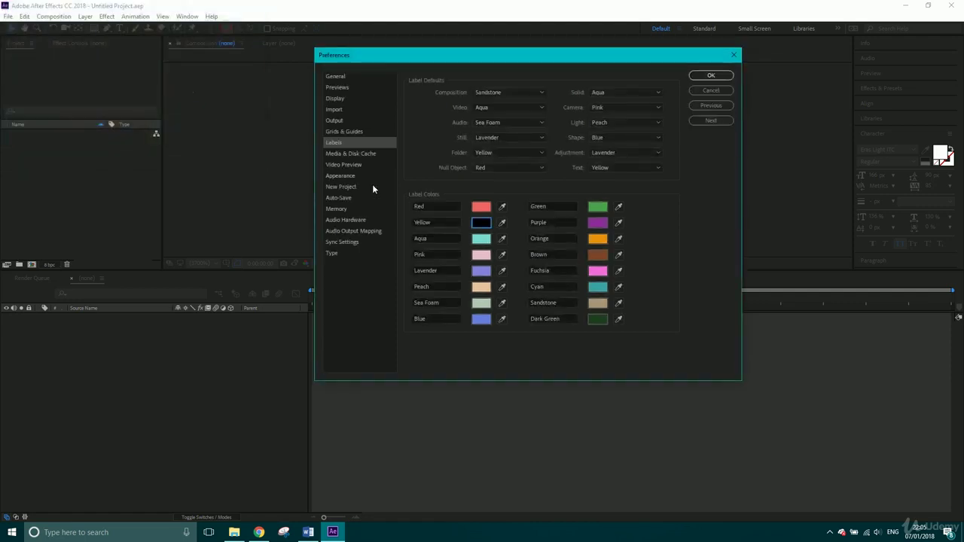
Rename the Yellow label to 'Black'
{"action": "double_click", "coordinate": [435, 224]}
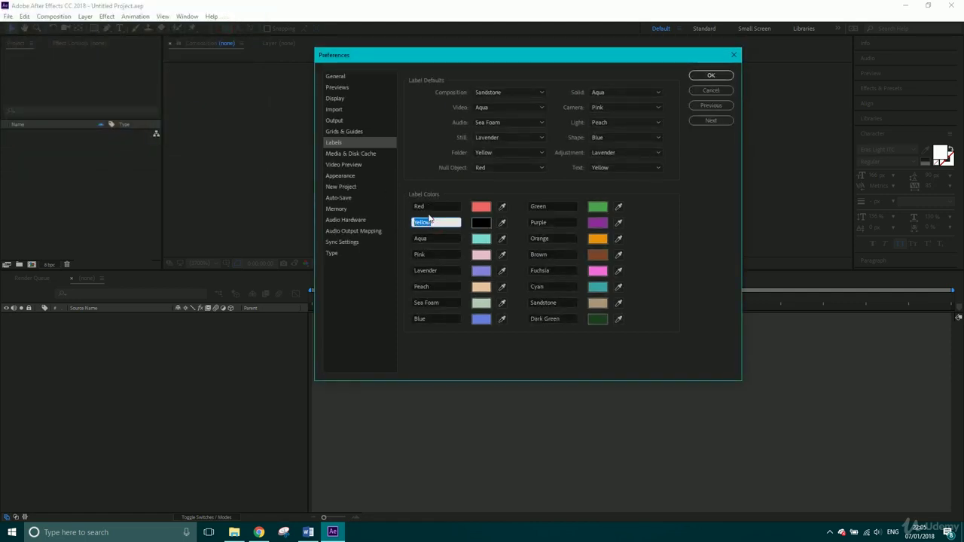
{"action": "type", "text": "Black"}
{"action": "left_click", "coordinate": [702, 171]}
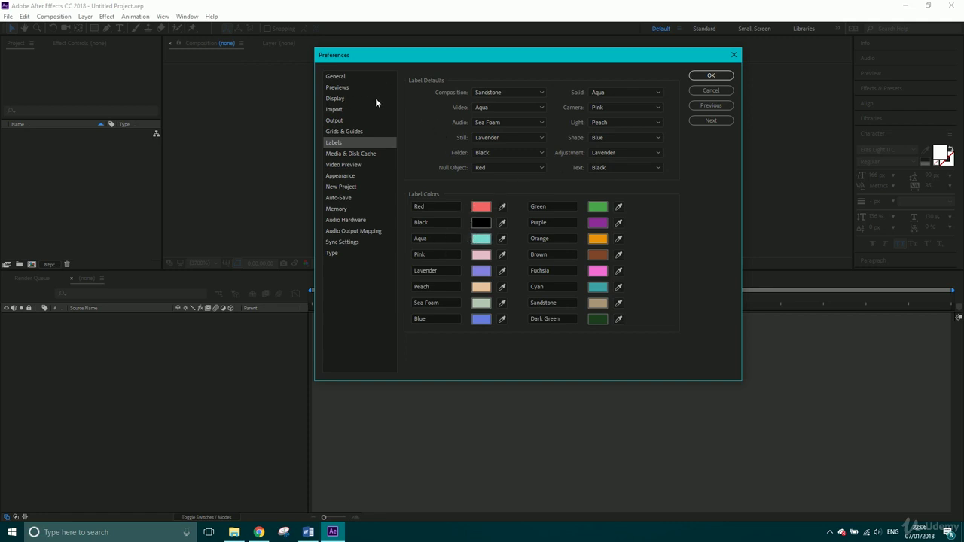
On the Media & Disk Cache page, set Maximum Disk Cache Size to 22 GB
{"action": "left_click", "coordinate": [357, 154]}
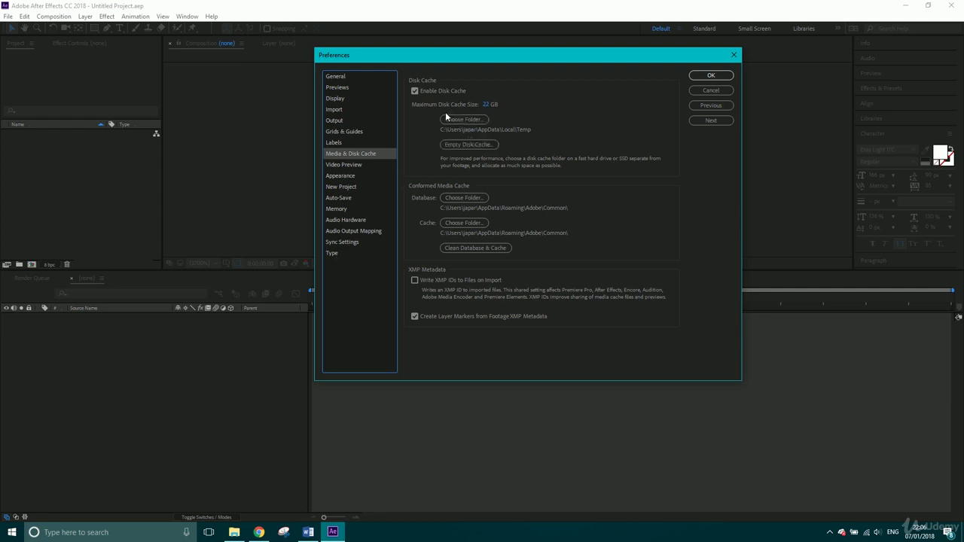
{"action": "left_click_drag", "start_coordinate": [488, 107], "coordinate": [547, 116]}
{"action": "left_click", "coordinate": [486, 107]}
{"action": "left_click", "coordinate": [486, 107]}
{"action": "type", "text": "10"}
{"action": "left_click", "coordinate": [563, 107]}
{"action": "left_click", "coordinate": [486, 106]}
{"action": "type", "text": "32"}
{"action": "left_click", "coordinate": [563, 113]}
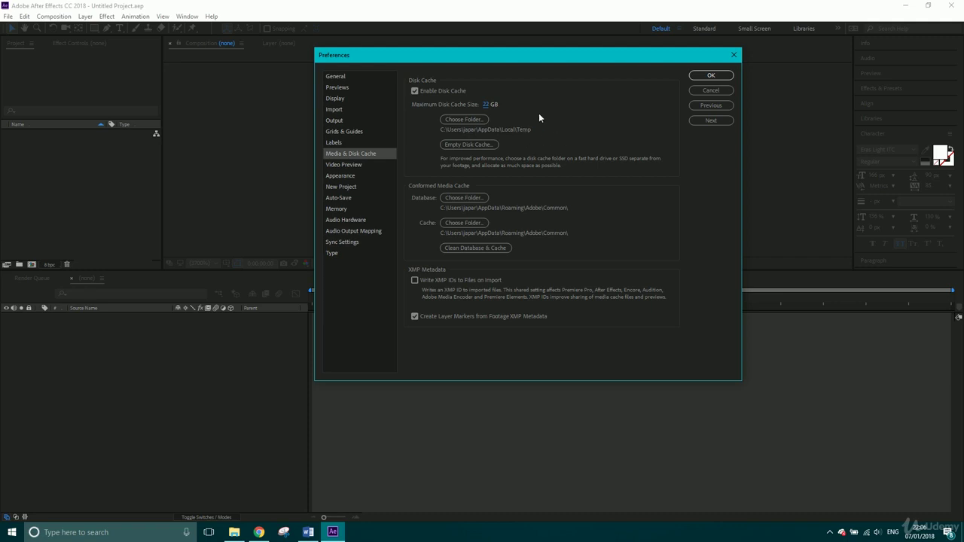
Empty the disk cache and confirm deleting all cached files
{"action": "left_click", "coordinate": [469, 145]}
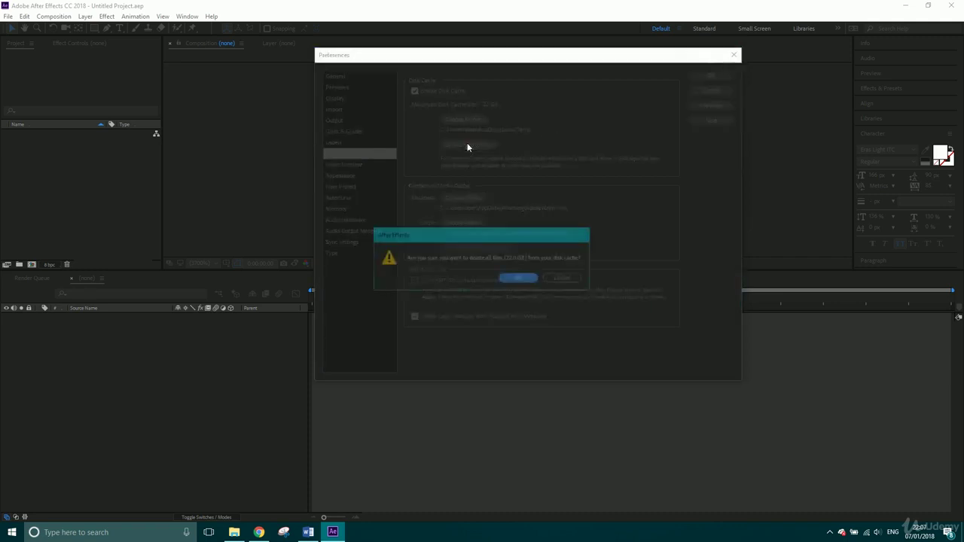
{"action": "left_click", "coordinate": [519, 279]}
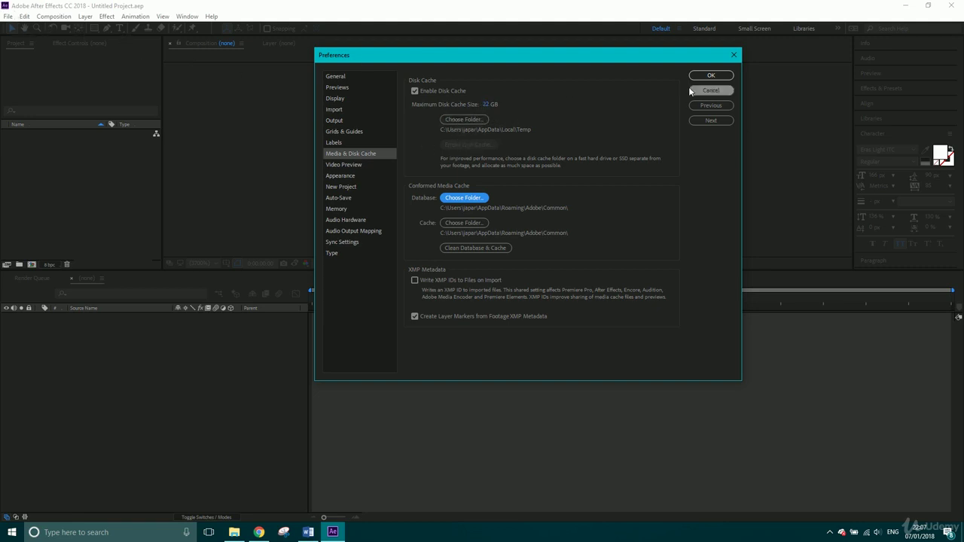
Close Preferences and run Edit > Purge > All Memory
{"action": "left_click", "coordinate": [711, 90]}
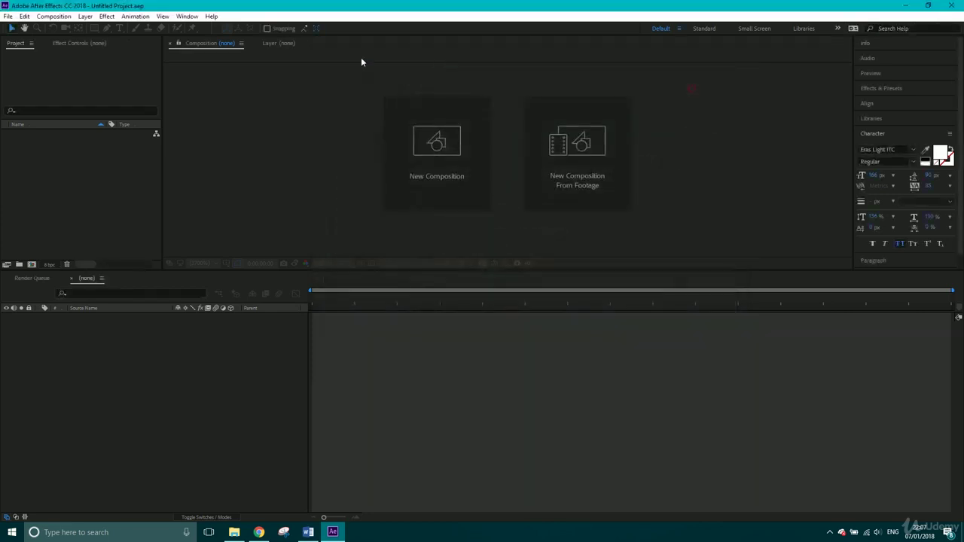
{"action": "left_click", "coordinate": [54, 17]}
{"action": "mouse_move", "coordinate": [25, 18]}
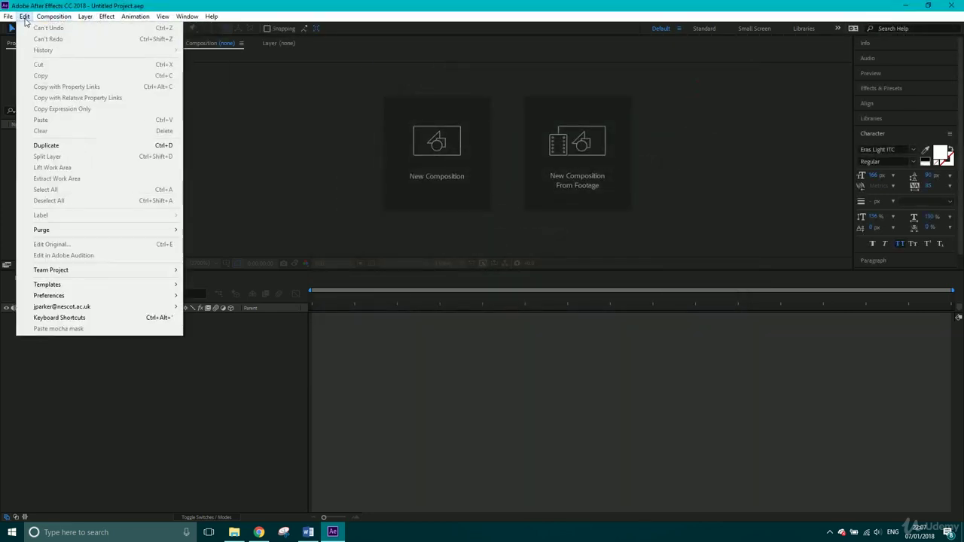
{"action": "mouse_move", "coordinate": [58, 234]}
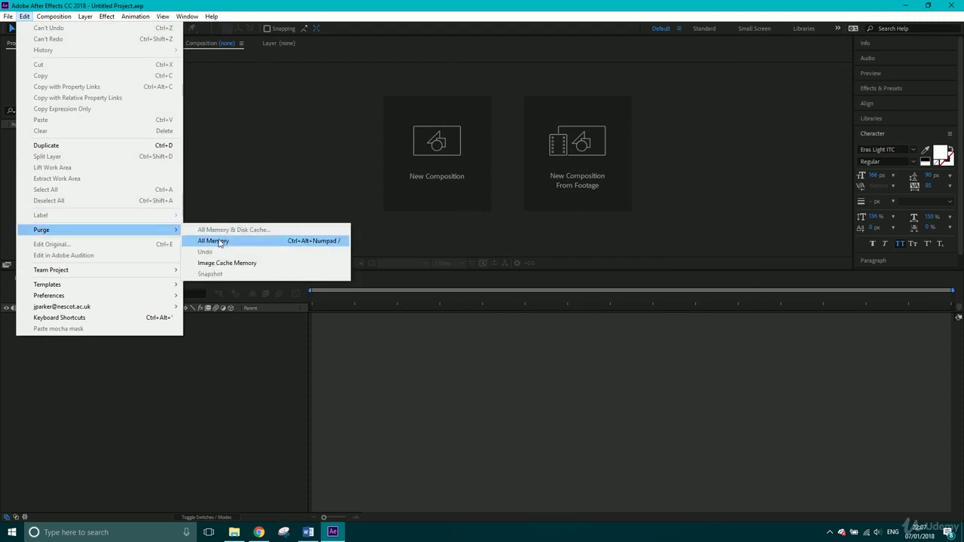
{"action": "left_click", "coordinate": [218, 241]}
Reopen the General page of Preferences
{"action": "left_click", "coordinate": [24, 16]}
{"action": "mouse_move", "coordinate": [86, 296]}
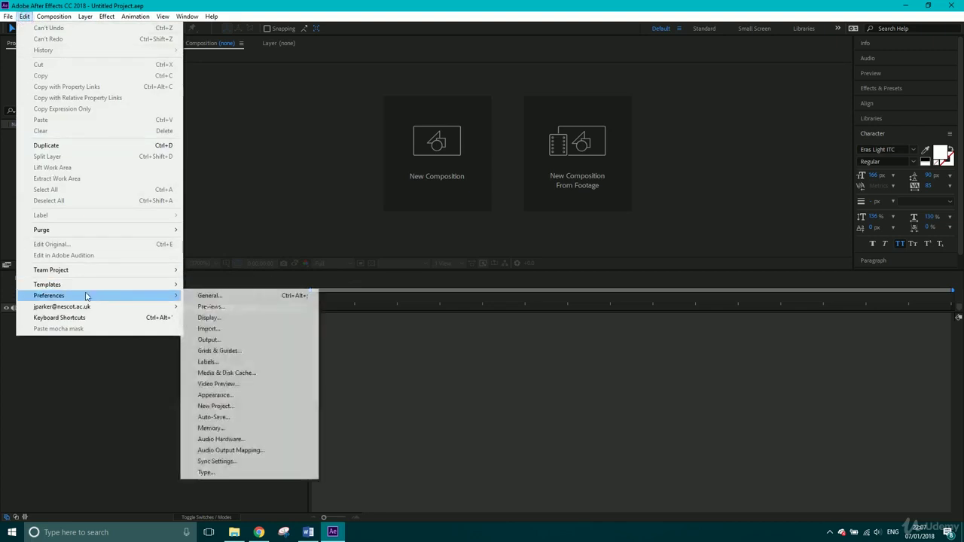
{"action": "left_click", "coordinate": [194, 296]}
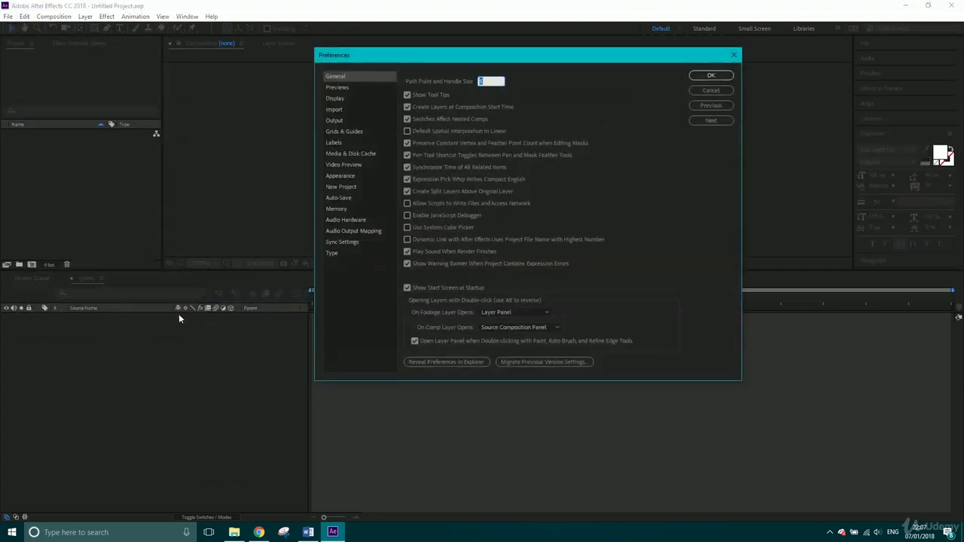
{"action": "left_click", "coordinate": [351, 154]}
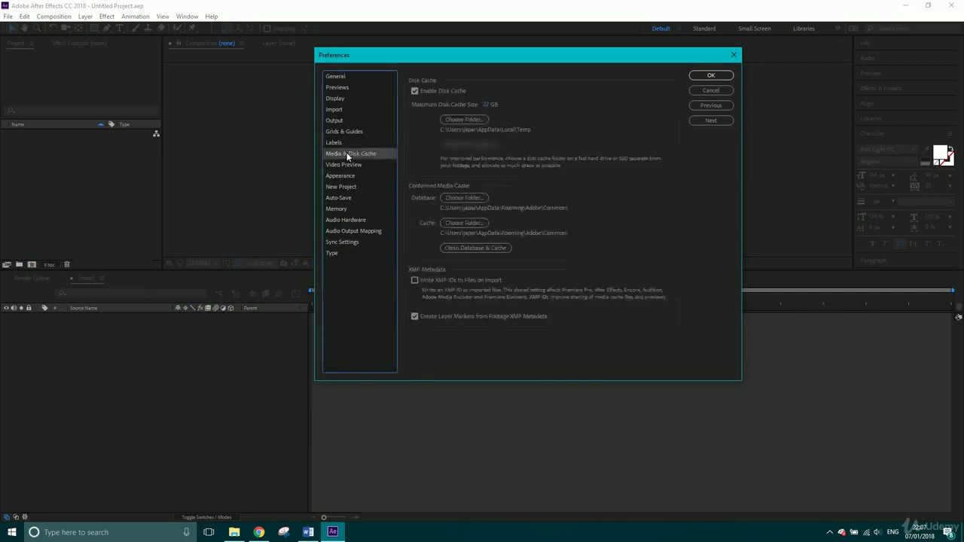
{"action": "left_click", "coordinate": [344, 175]}
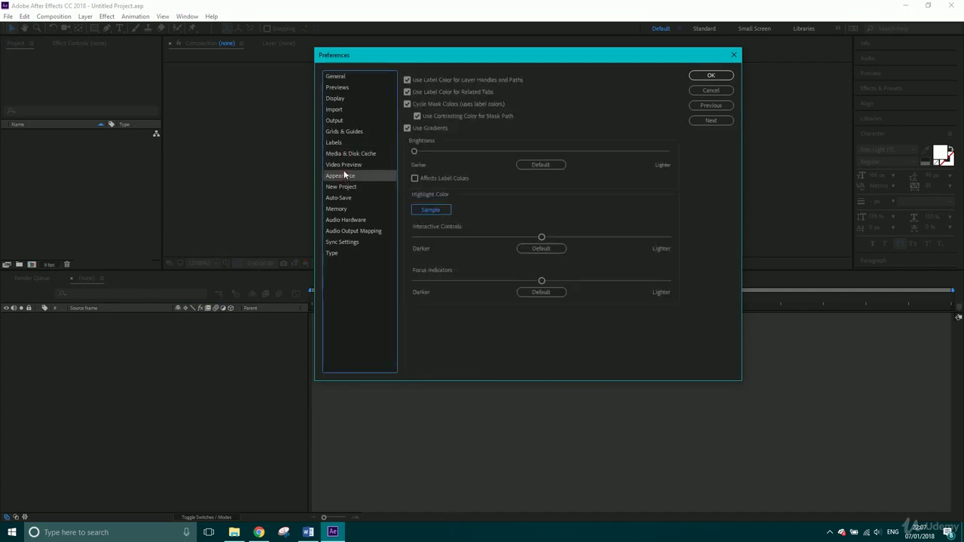
{"action": "left_click", "coordinate": [710, 90]}
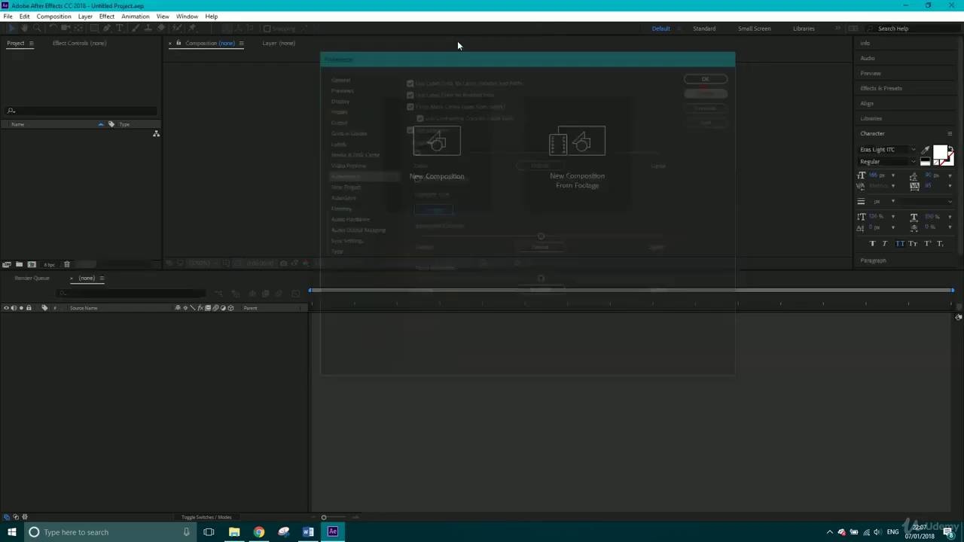
Create a new composition, Comp 1, with the default 1920x1080, 25 fps settings
{"action": "left_click", "coordinate": [85, 16]}
{"action": "mouse_move", "coordinate": [53, 16]}
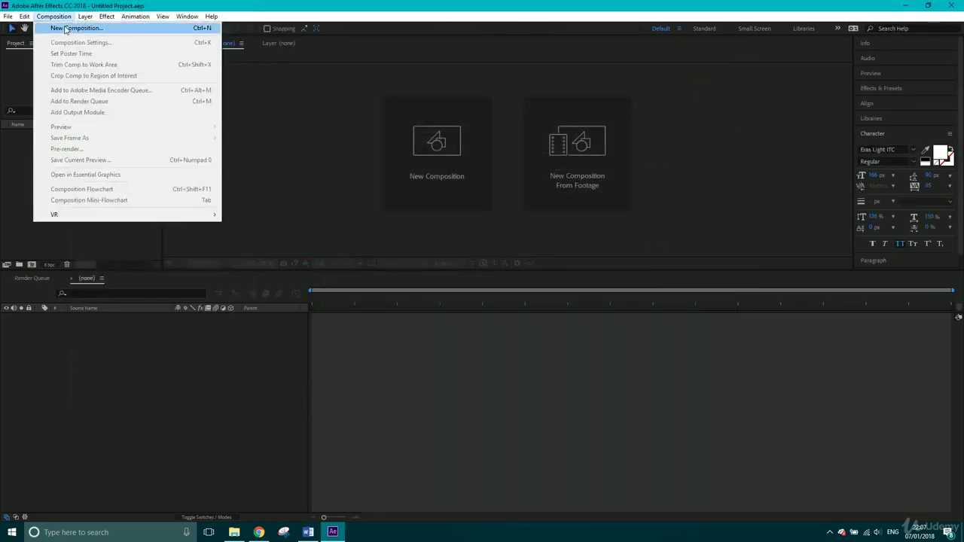
{"action": "left_click", "coordinate": [88, 27]}
{"action": "left_click", "coordinate": [217, 257]}
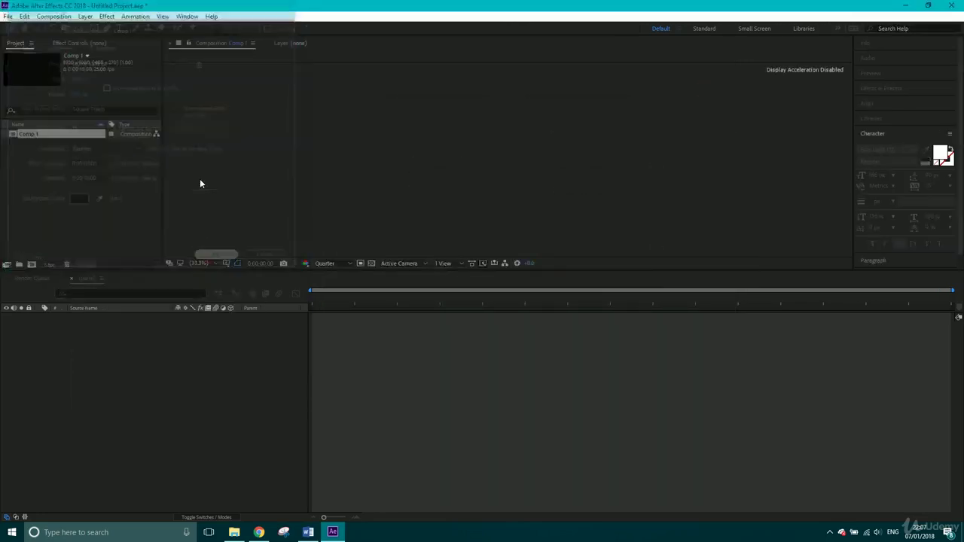
Add a dark grey (#232323) solid, Dark Gray Solid 1, to Comp 1
{"action": "left_click", "coordinate": [85, 16]}
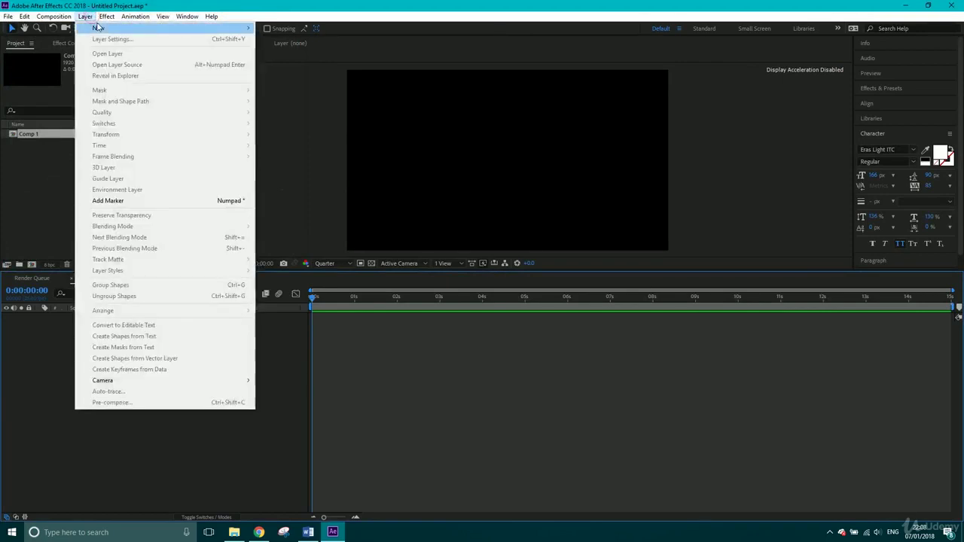
{"action": "mouse_move", "coordinate": [136, 31]}
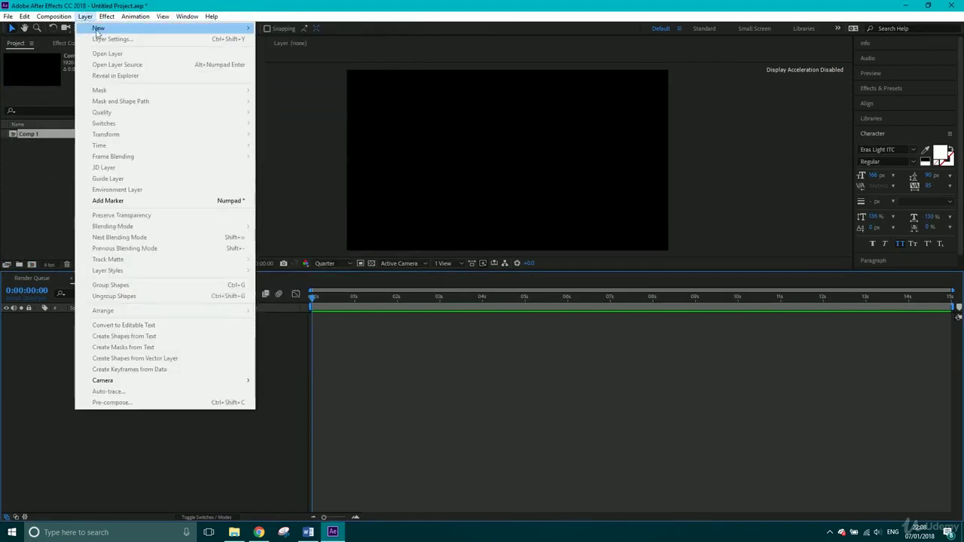
{"action": "mouse_move", "coordinate": [188, 18]}
{"action": "mouse_move", "coordinate": [85, 17]}
{"action": "mouse_move", "coordinate": [248, 30]}
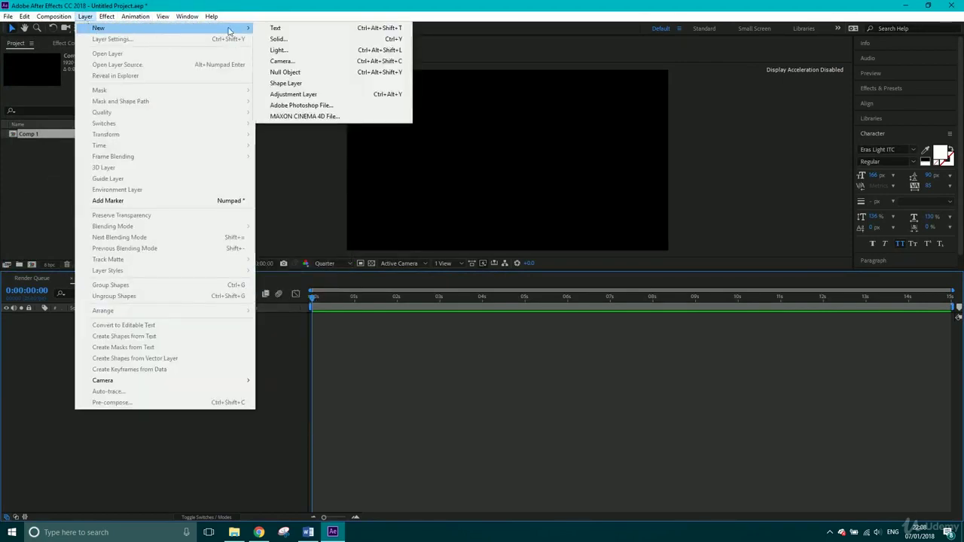
{"action": "left_click", "coordinate": [279, 41]}
{"action": "left_click", "coordinate": [114, 176]}
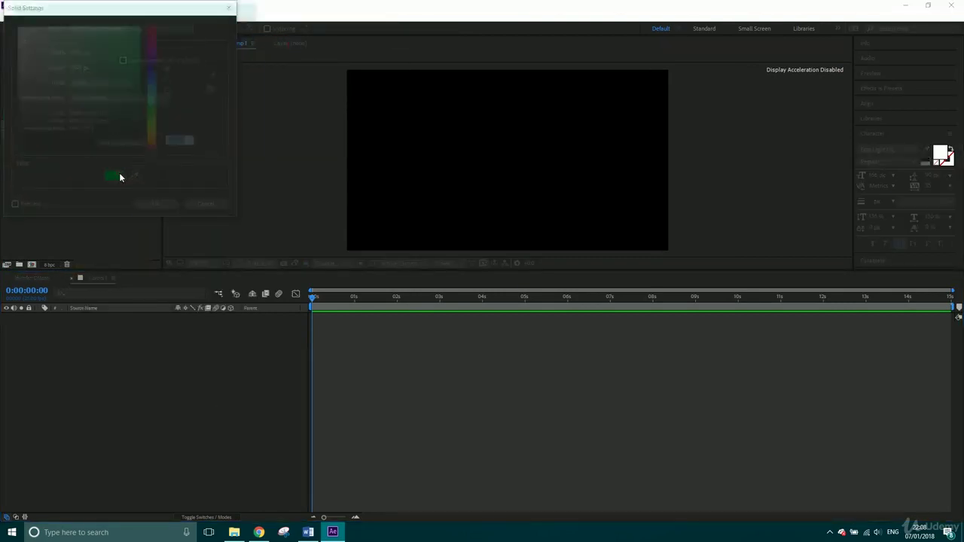
{"action": "mouse_move", "coordinate": [45, 94]}
{"action": "left_mouse_down"}
{"action": "mouse_move", "coordinate": [28, 83]}
{"action": "mouse_move", "coordinate": [12, 123]}
{"action": "left_mouse_up"}
{"action": "left_click", "coordinate": [215, 77]}
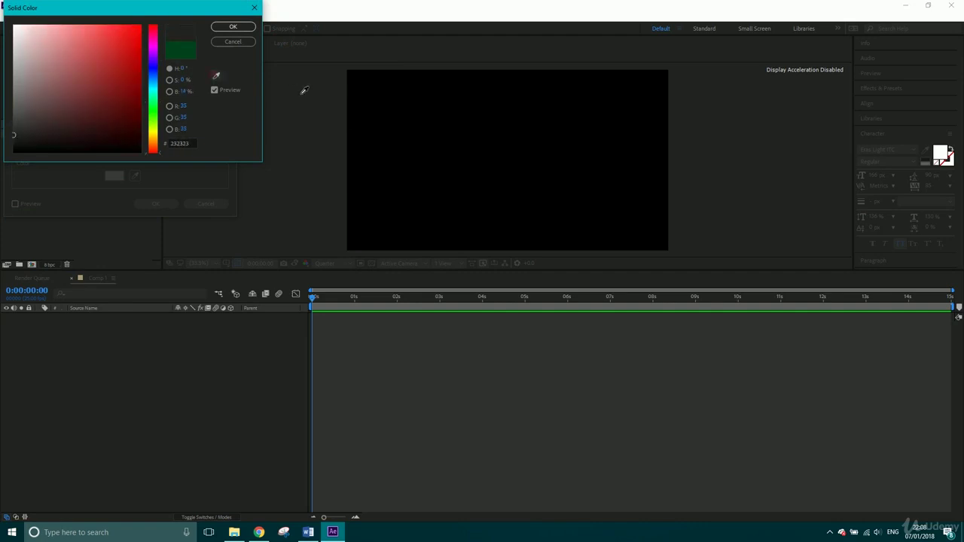
{"action": "left_click", "coordinate": [301, 90]}
{"action": "left_click", "coordinate": [234, 29]}
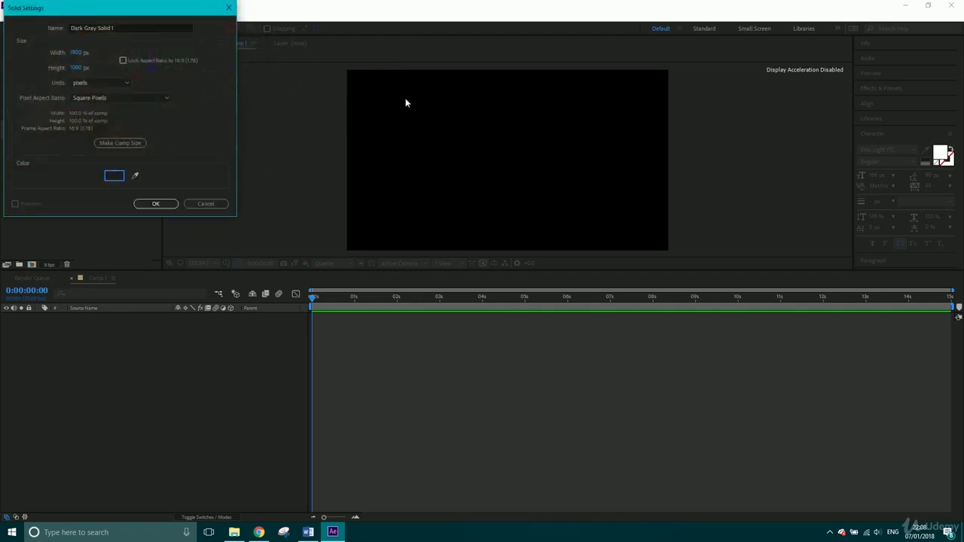
{"action": "left_click", "coordinate": [155, 203]}
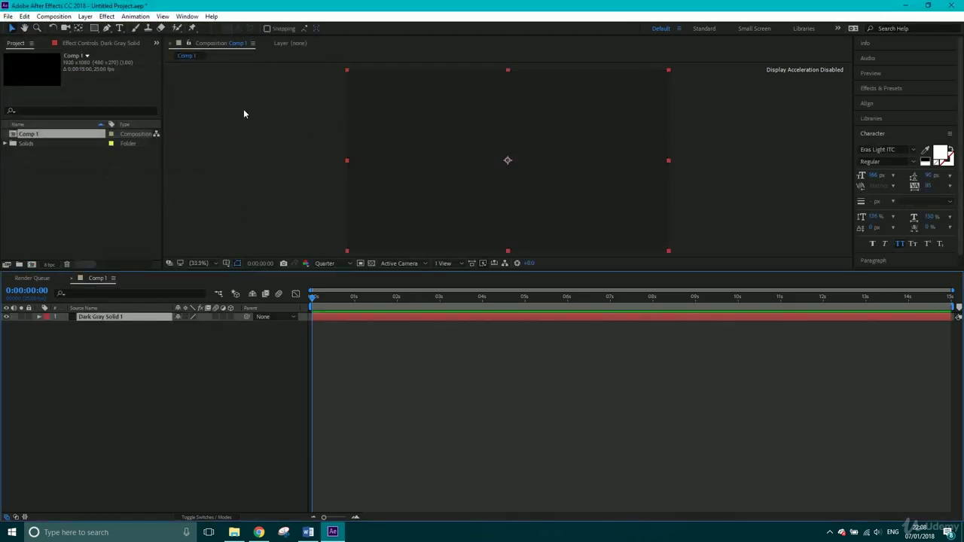
Open the Appearance page of the After Effects preferences from the Edit menu
{"action": "left_click", "coordinate": [24, 16]}
{"action": "mouse_move", "coordinate": [68, 296]}
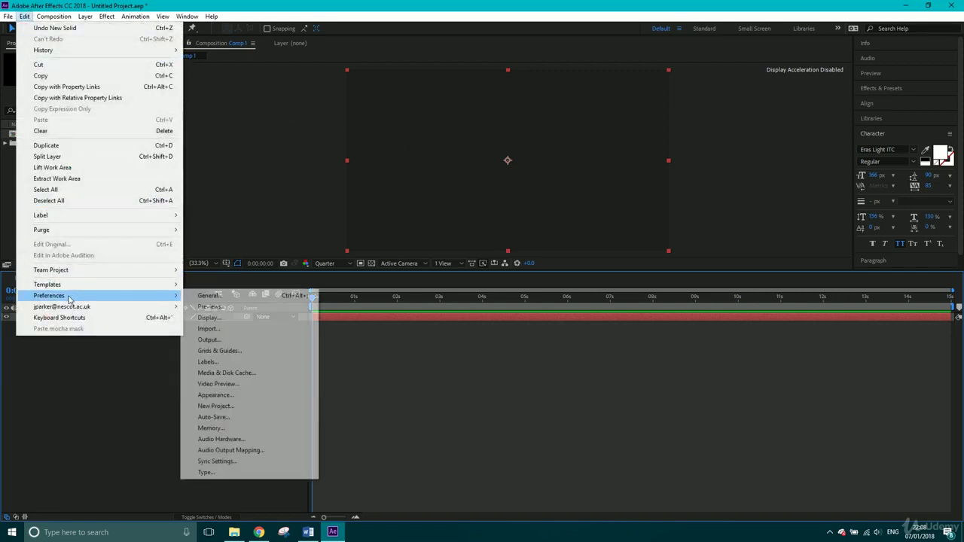
{"action": "left_click", "coordinate": [226, 297]}
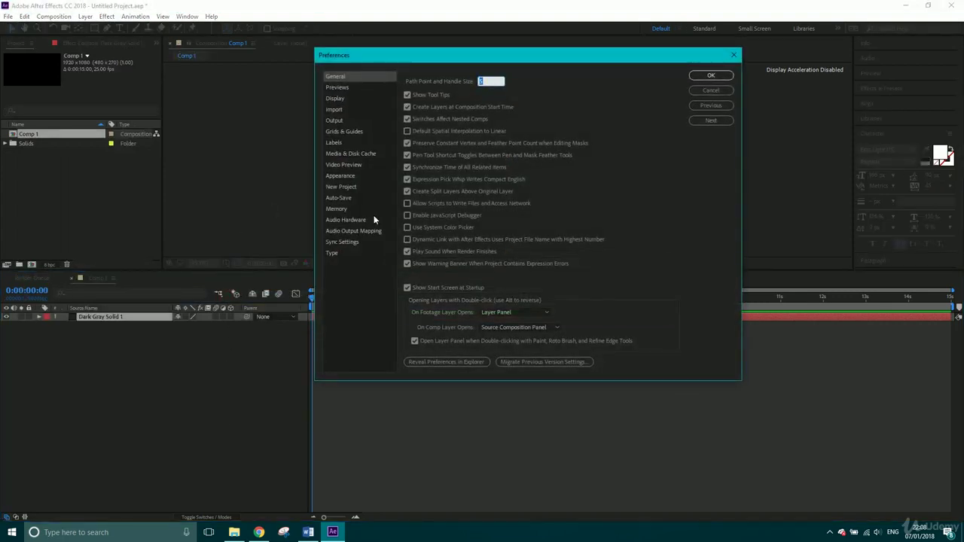
{"action": "left_click", "coordinate": [355, 174]}
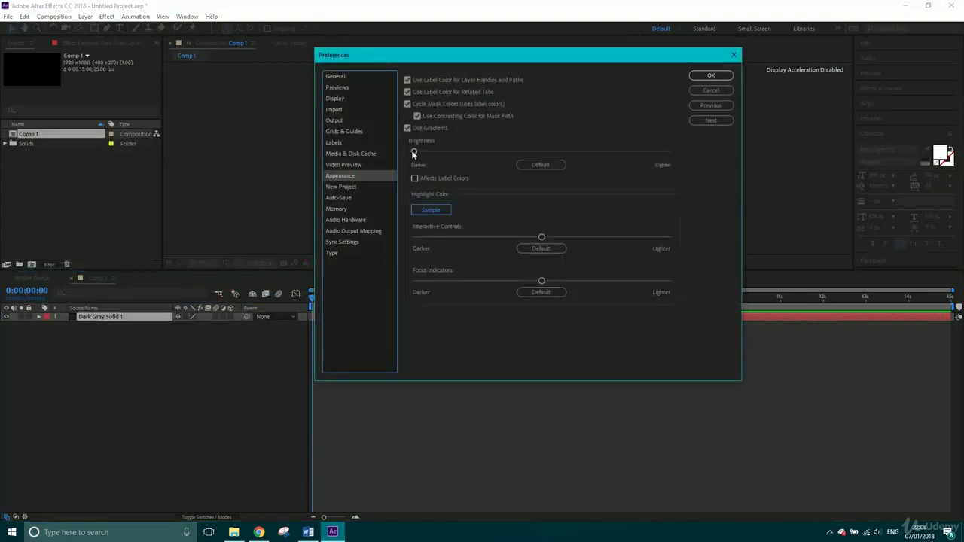
Try out interface brightness levels and lower the Interactive Controls and Focus Indicators highlights
{"action": "left_click_drag", "start_coordinate": [414, 153], "coordinate": [730, 152]}
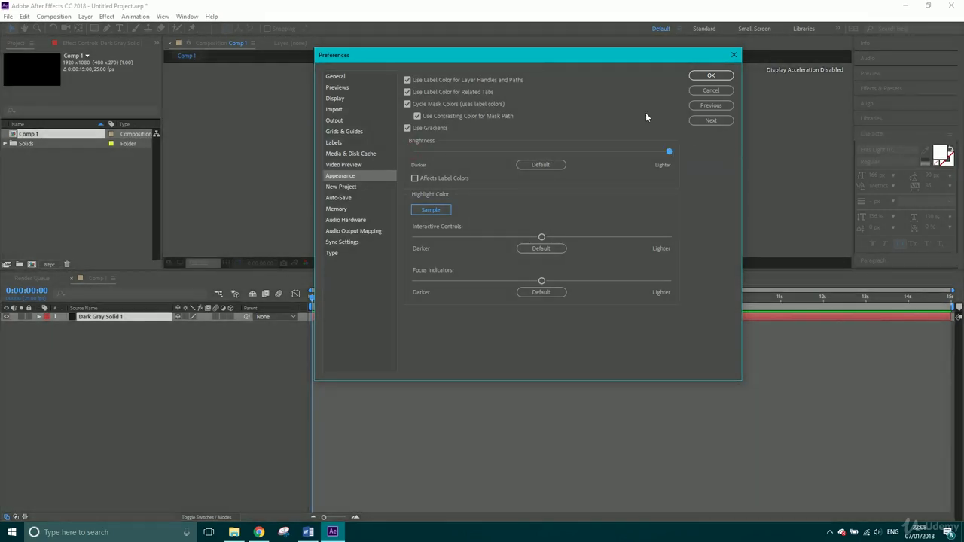
{"action": "left_click_drag", "start_coordinate": [520, 60], "coordinate": [729, 61]}
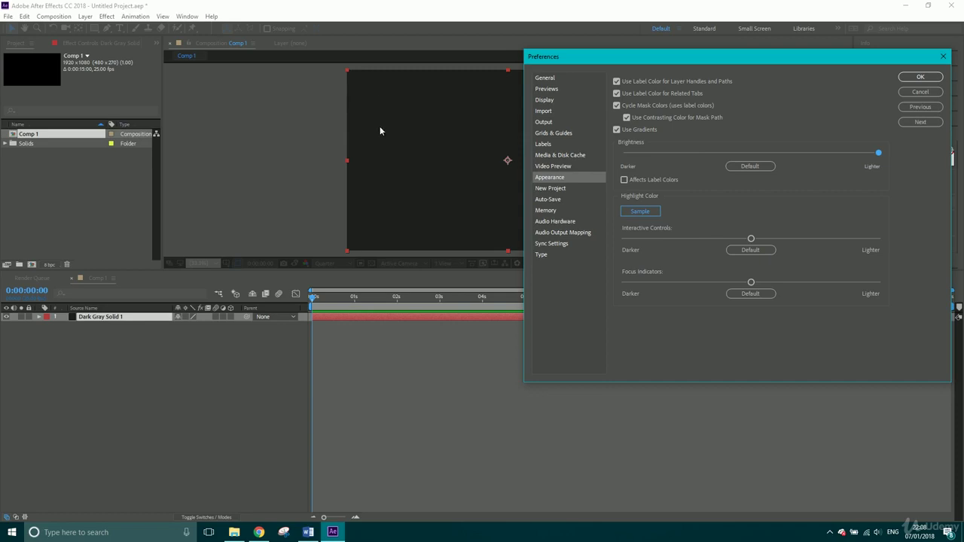
{"action": "left_click_drag", "start_coordinate": [649, 150], "coordinate": [777, 152]}
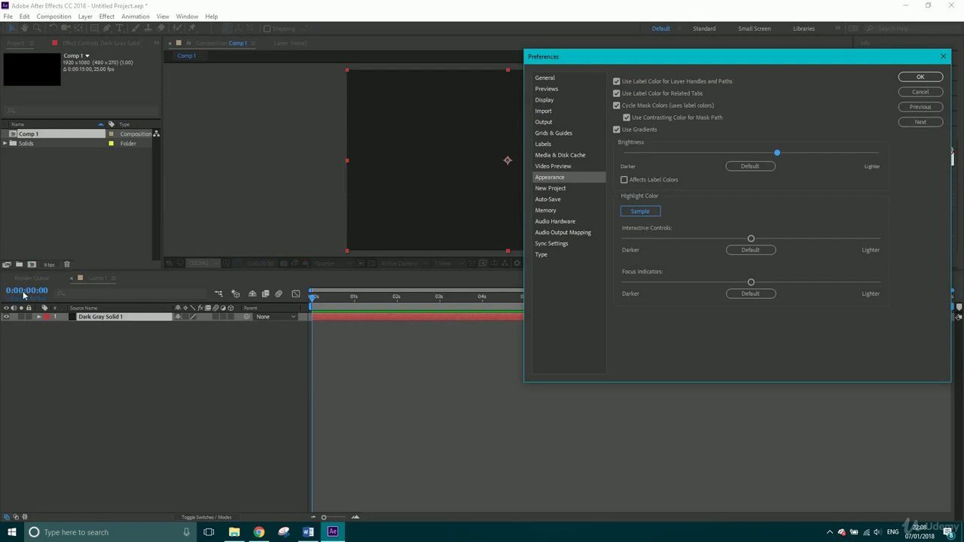
{"action": "mouse_move", "coordinate": [753, 239]}
{"action": "left_mouse_down"}
{"action": "mouse_move", "coordinate": [678, 240]}
{"action": "mouse_move", "coordinate": [638, 215]}
{"action": "mouse_move", "coordinate": [861, 236]}
{"action": "mouse_move", "coordinate": [761, 232]}
{"action": "left_mouse_up"}
{"action": "left_click_drag", "start_coordinate": [751, 282], "coordinate": [803, 280]}
Restore the highlight and brightness sliders to their defaults and recentre the Preferences window
{"action": "left_click", "coordinate": [751, 250]}
{"action": "left_click", "coordinate": [753, 295]}
{"action": "left_click", "coordinate": [750, 166]}
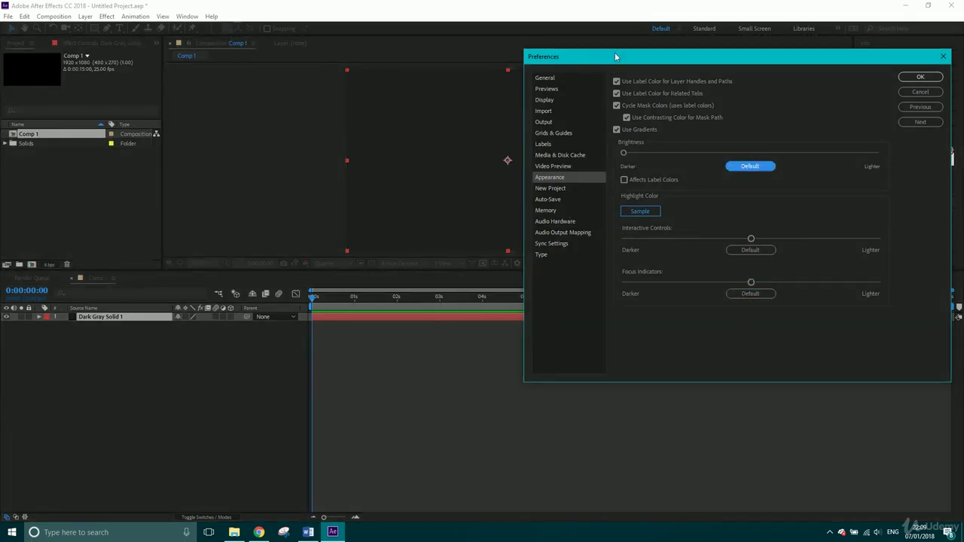
{"action": "left_click_drag", "start_coordinate": [615, 57], "coordinate": [400, 44]}
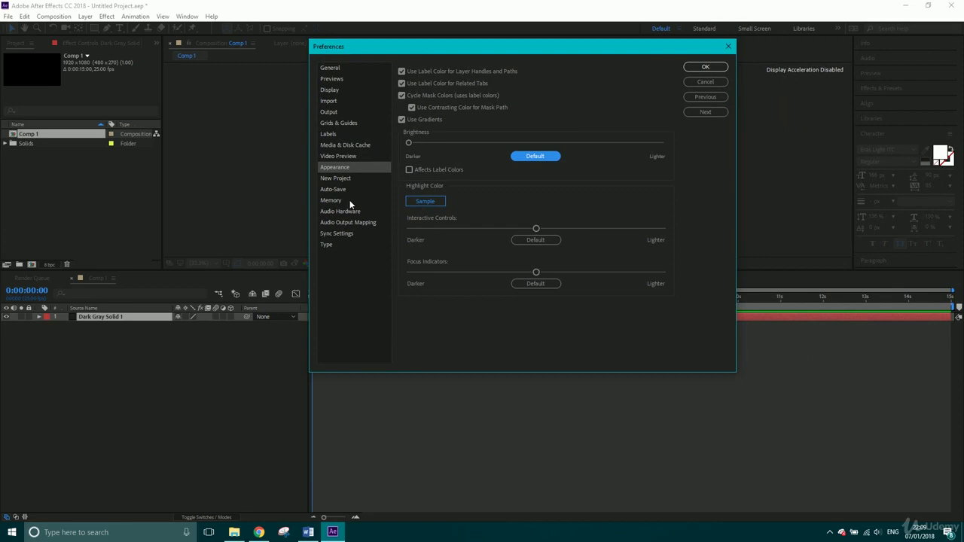
On the Auto-Save page, set Maximum Project Versions to 50
{"action": "left_click", "coordinate": [334, 189]}
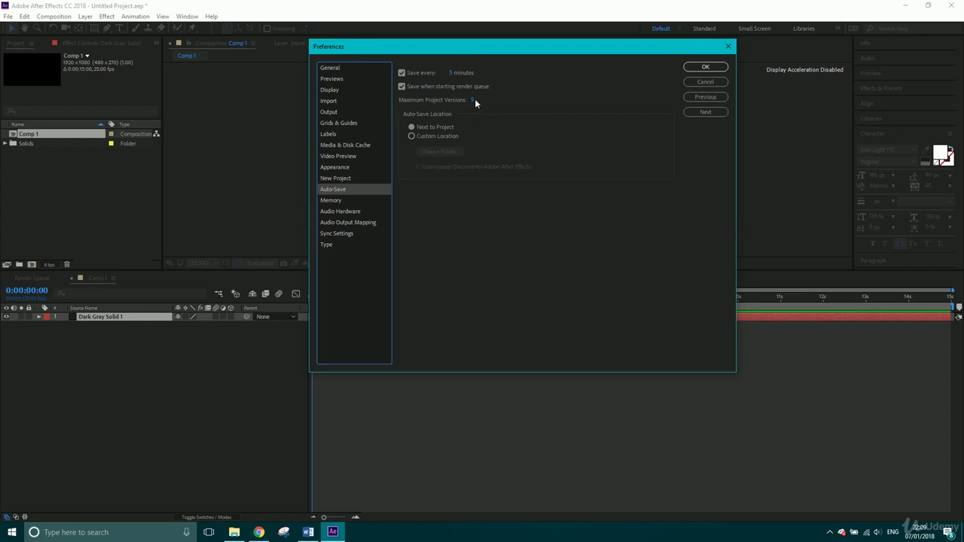
{"action": "left_click_drag", "start_coordinate": [470, 101], "coordinate": [546, 94]}
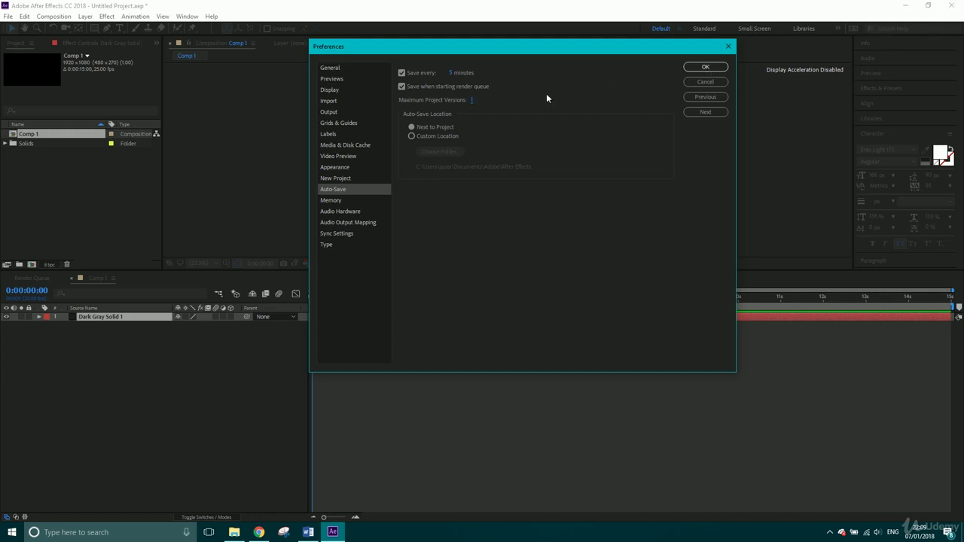
{"action": "left_click", "coordinate": [473, 99]}
{"action": "type", "text": "50"}
{"action": "key", "text": "Return"}
Set the auto-save interval to every 5 minutes
{"action": "left_click_drag", "start_coordinate": [456, 77], "coordinate": [452, 76]}
{"action": "left_click", "coordinate": [452, 73]}
{"action": "type", "text": "5"}
{"action": "key", "text": "Return"}
Keep the auto-save location set to Next to Project
{"action": "left_click", "coordinate": [422, 136]}
{"action": "left_click", "coordinate": [427, 128]}
{"action": "left_click", "coordinate": [419, 136]}
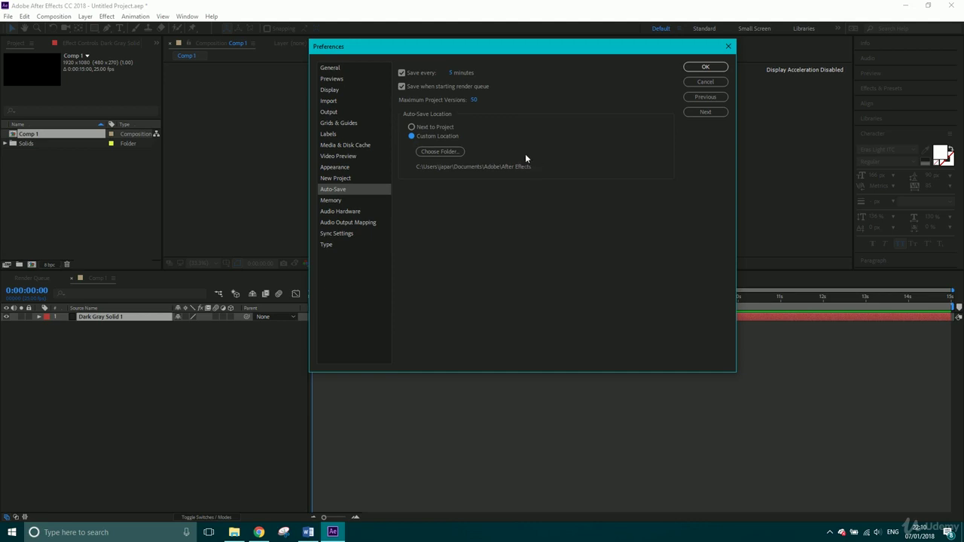
{"action": "left_click", "coordinate": [412, 127]}
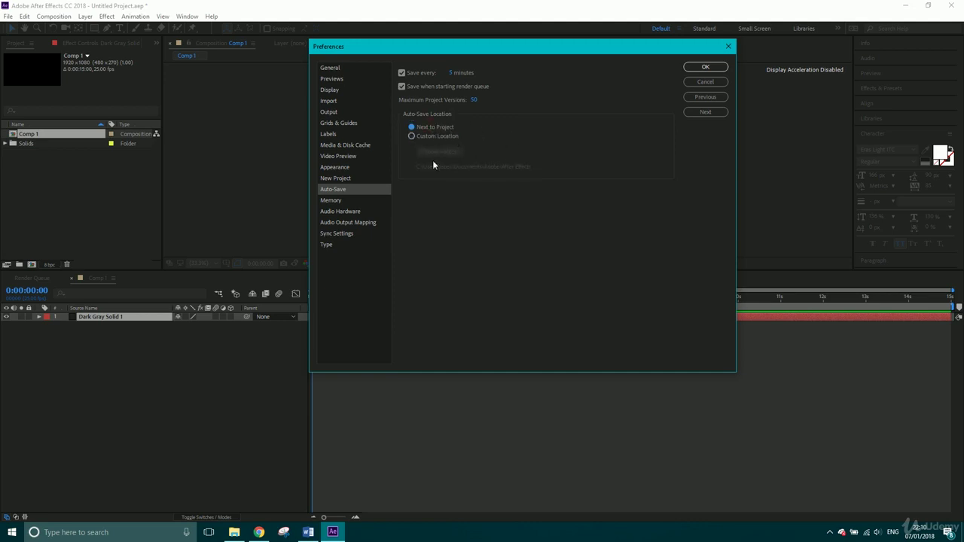
{"action": "left_click", "coordinate": [334, 200]}
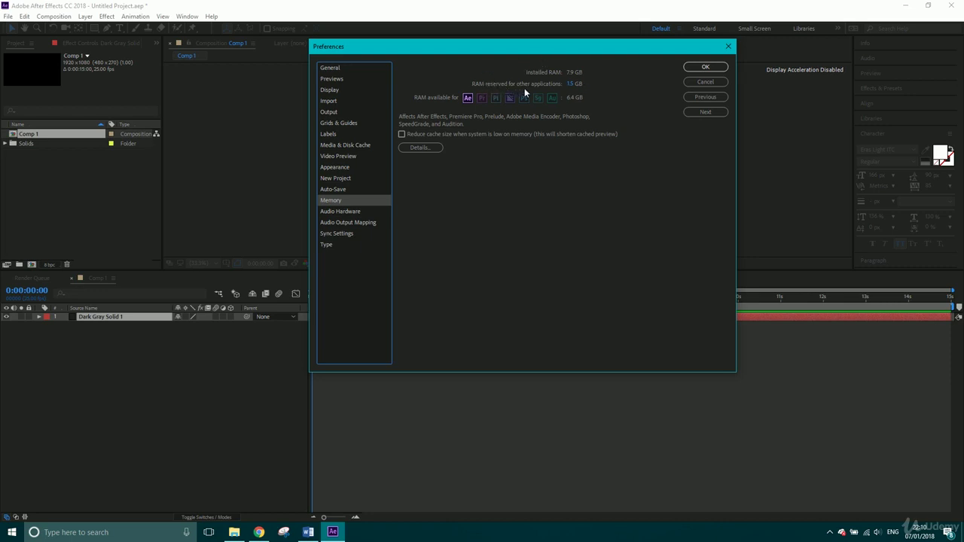
Try RAM reserved for other applications at 2 GB, 1.5 GB and 4 GB
{"action": "left_click", "coordinate": [570, 85]}
{"action": "type", "text": "2"}
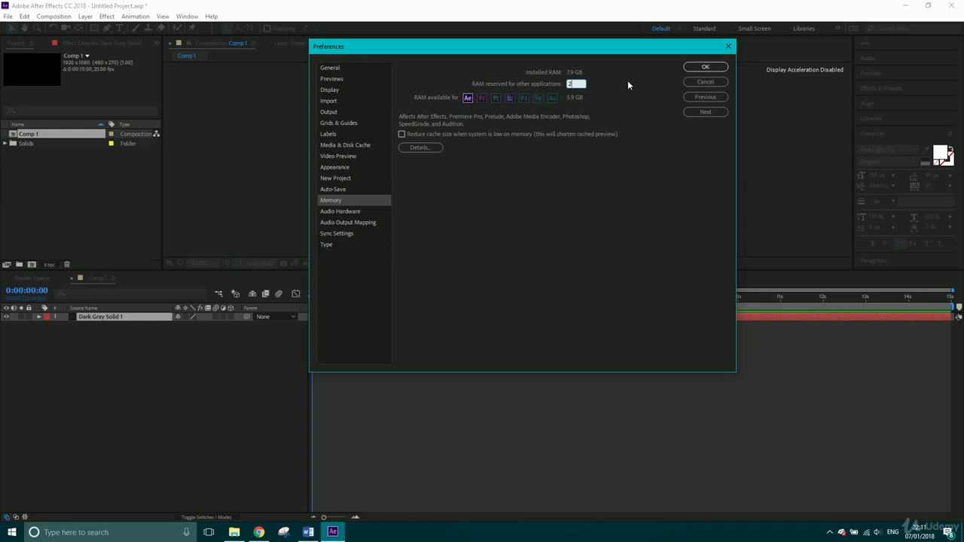
{"action": "left_click", "coordinate": [630, 75]}
{"action": "mouse_move", "coordinate": [569, 85]}
{"action": "left_mouse_down"}
{"action": "mouse_move", "coordinate": [534, 91]}
{"action": "mouse_move", "coordinate": [572, 92]}
{"action": "left_mouse_up"}
{"action": "left_click_drag", "start_coordinate": [571, 87], "coordinate": [569, 86]}
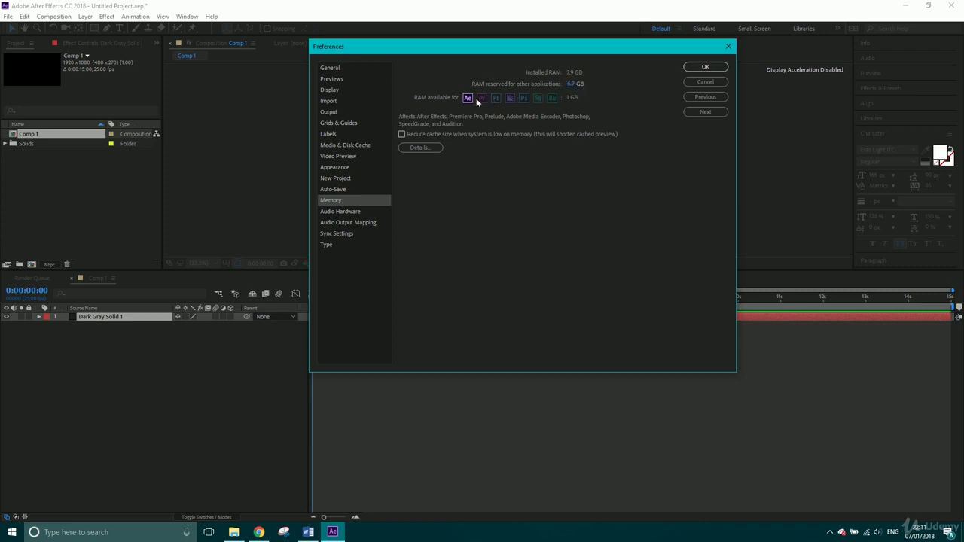
{"action": "left_click", "coordinate": [569, 83]}
Browse the Display, Previews, General and Type preferences, then return to Memory
{"action": "left_click", "coordinate": [333, 91]}
{"action": "left_click", "coordinate": [340, 79]}
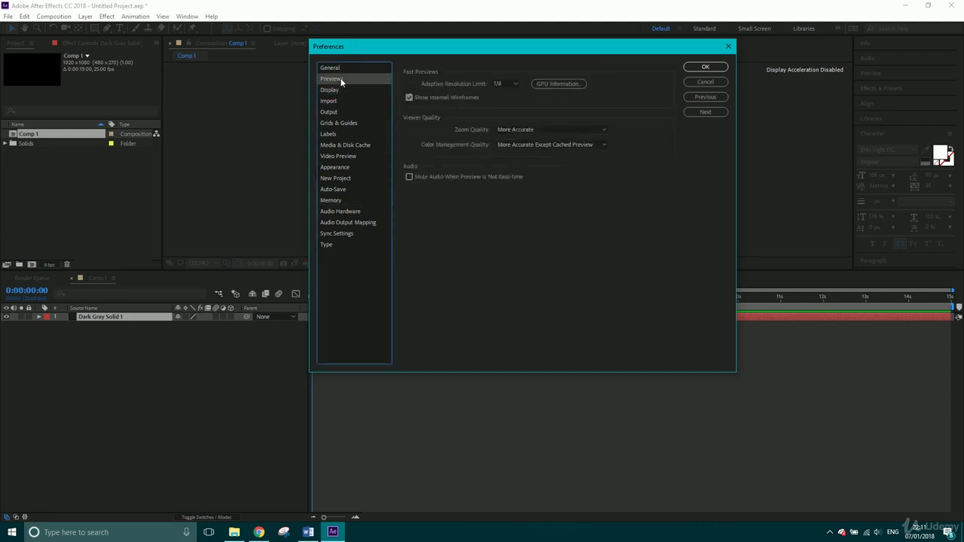
{"action": "left_click", "coordinate": [337, 69]}
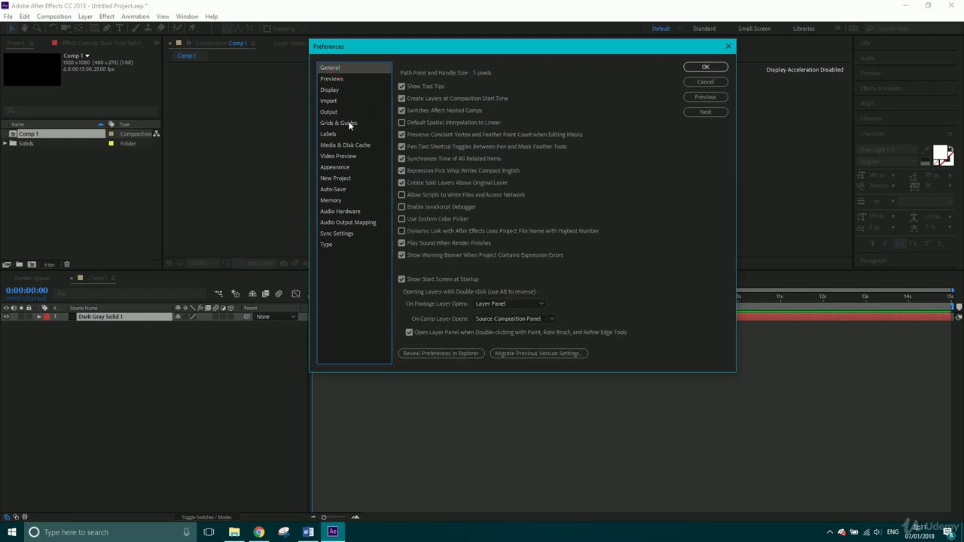
{"action": "left_click", "coordinate": [338, 243]}
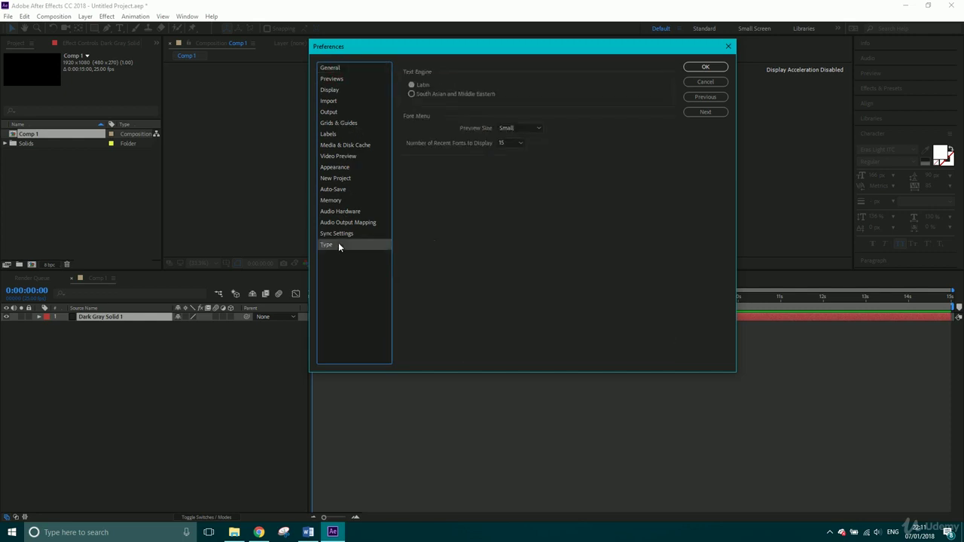
{"action": "left_click", "coordinate": [333, 200]}
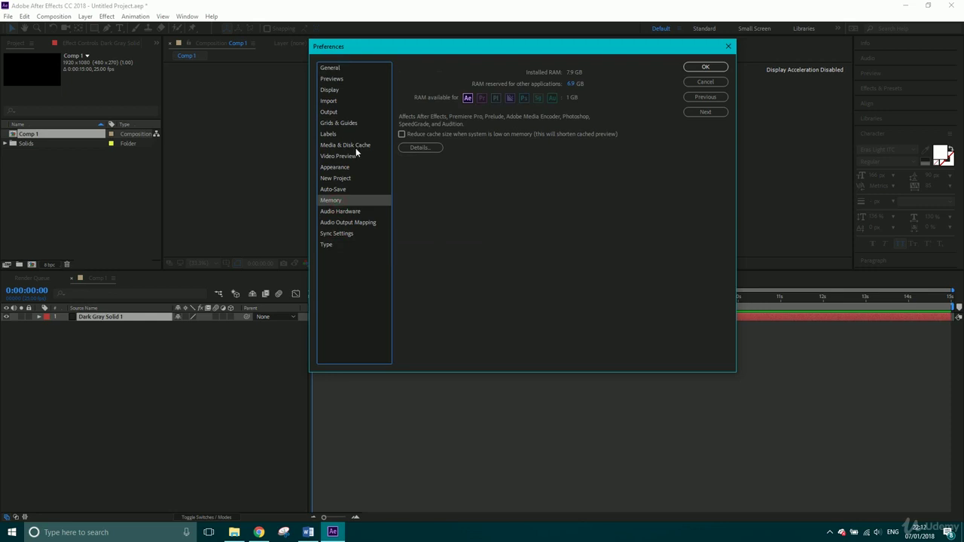
{"action": "left_click", "coordinate": [693, 82]}
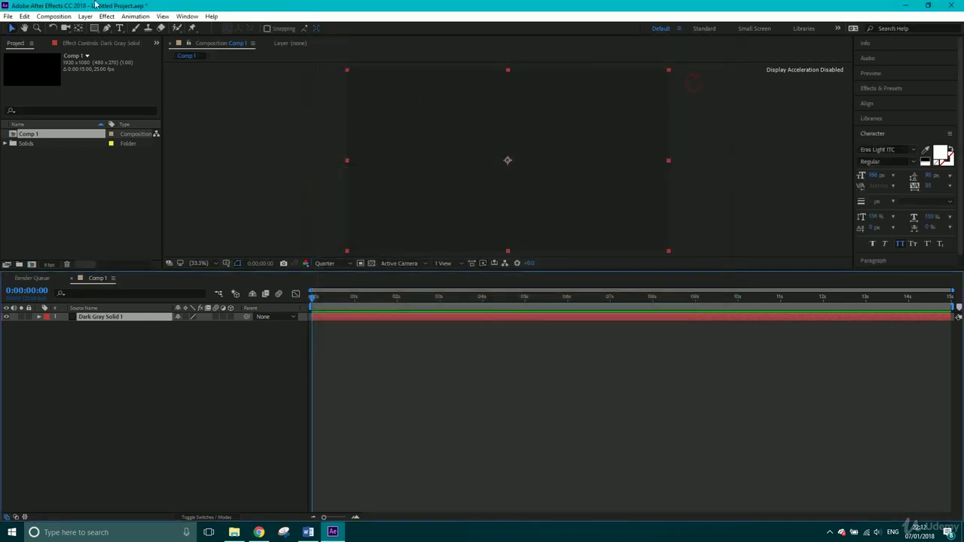
{"action": "left_click", "coordinate": [85, 17]}
{"action": "left_click", "coordinate": [50, 17]}
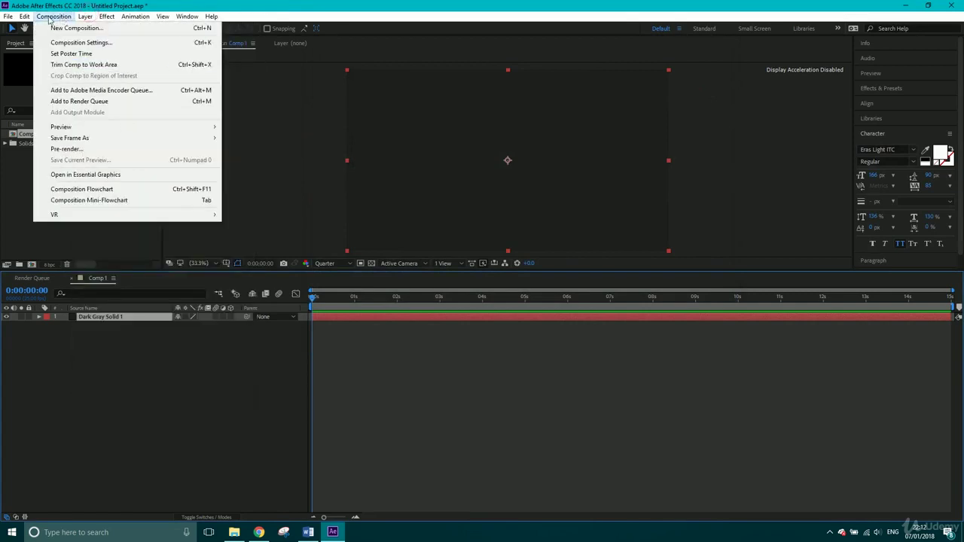
{"action": "mouse_move", "coordinate": [27, 18]}
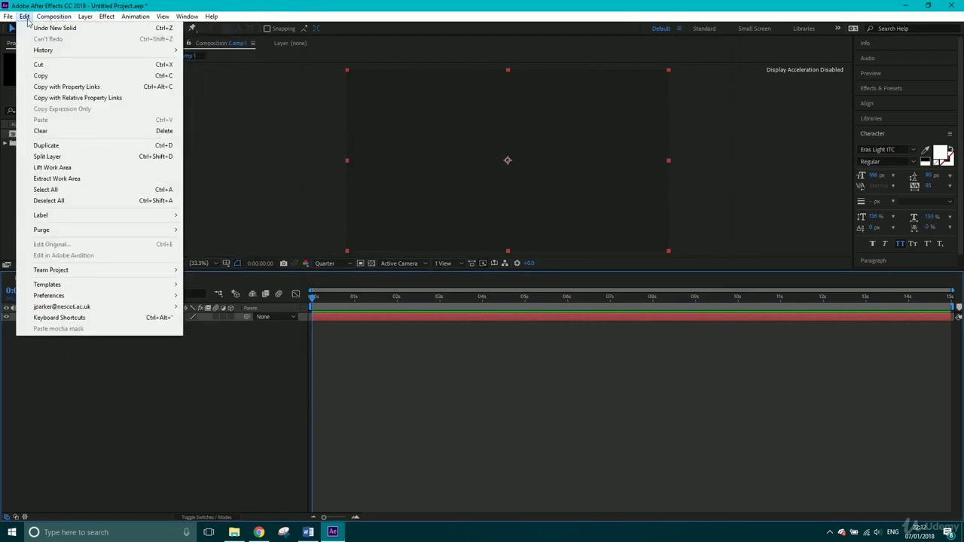
{"action": "mouse_move", "coordinate": [70, 231]}
{"action": "left_click", "coordinate": [199, 240]}
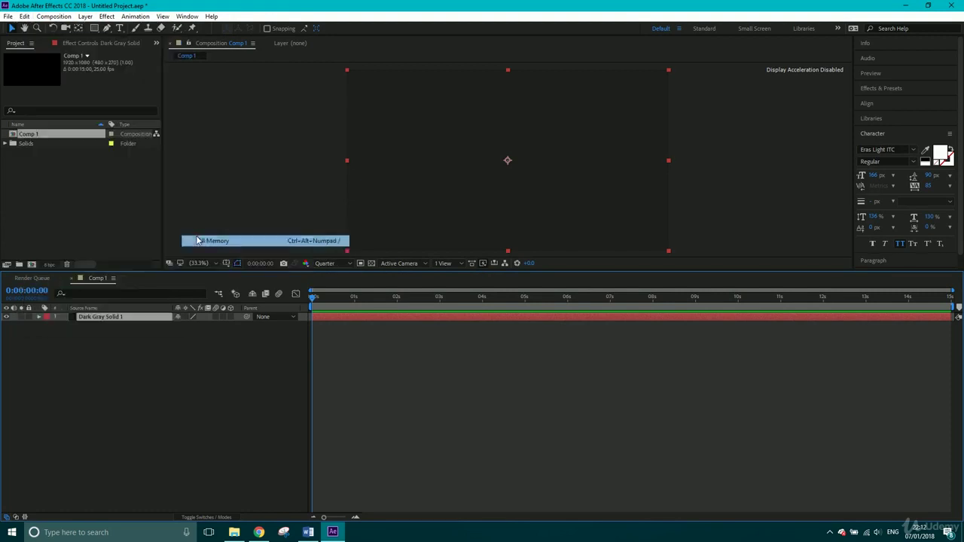